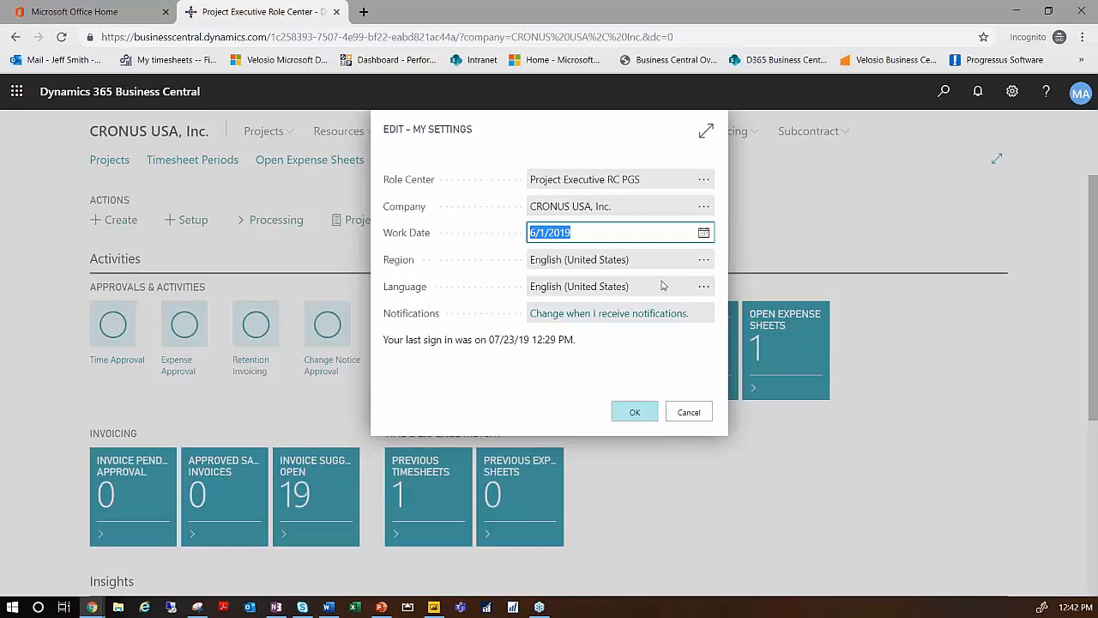
- Confirm the user settings with the 6/1/2019 work date and start the Create Project Wizard
click(633, 416)
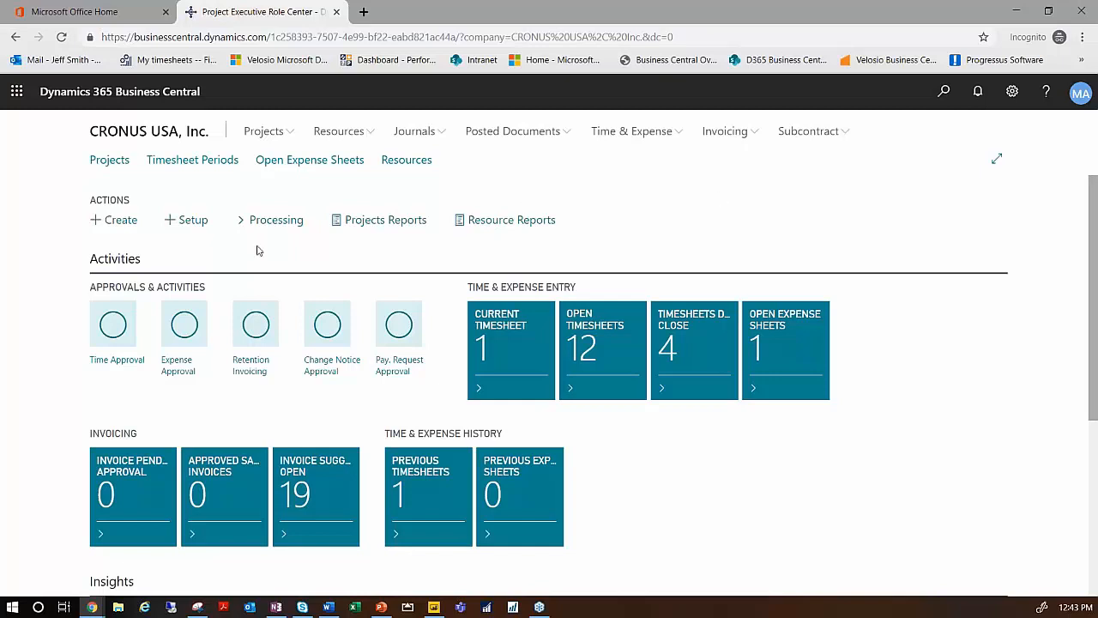
click(123, 223)
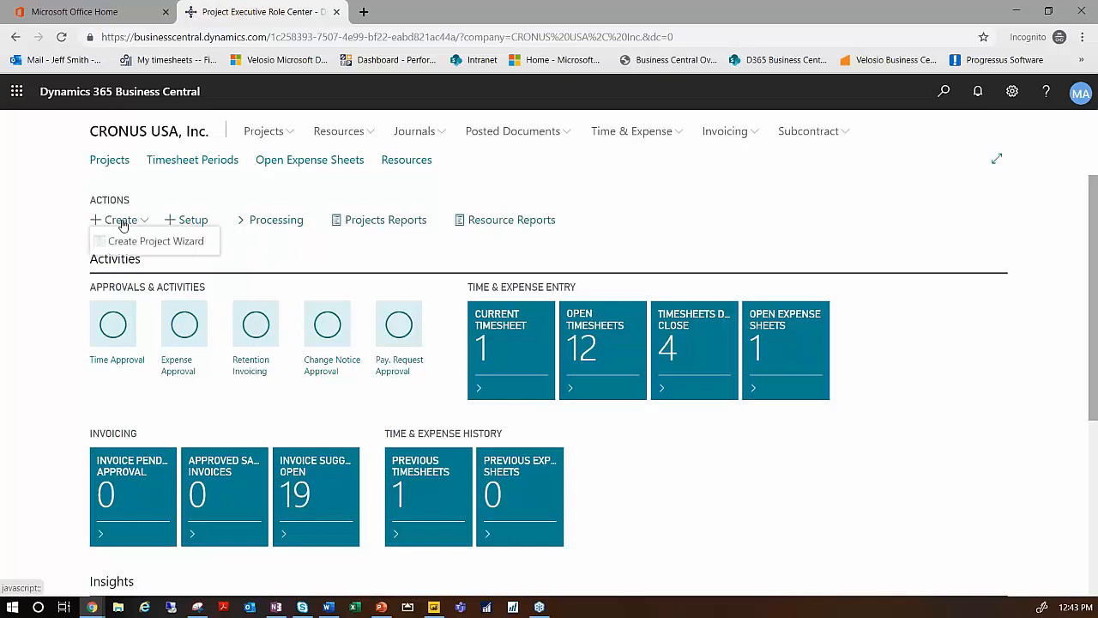
click(143, 246)
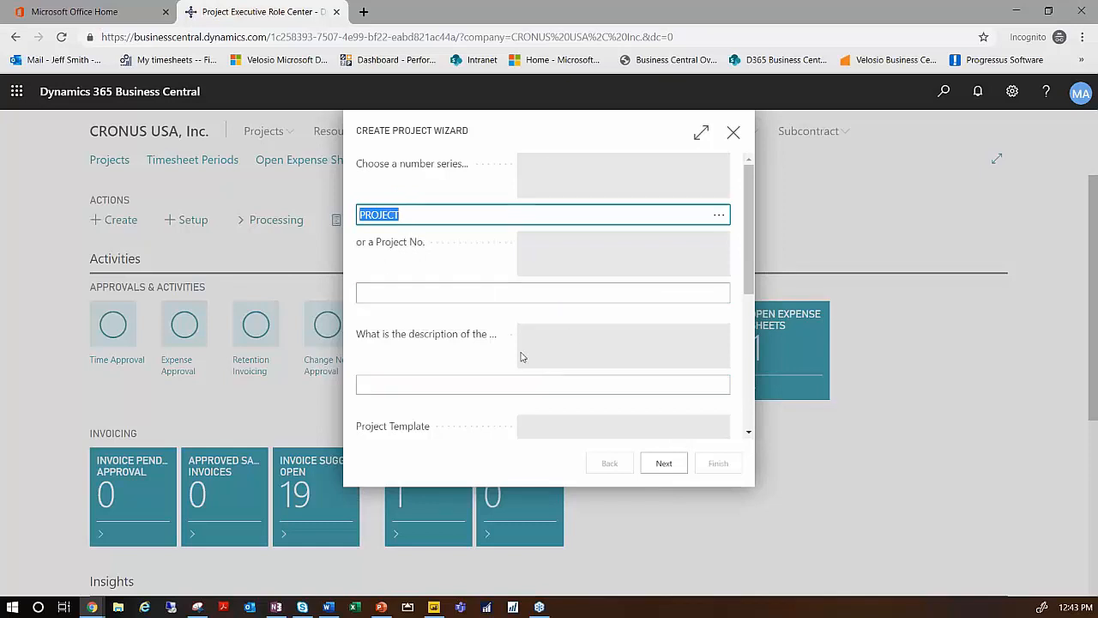
- Enter Software Implementation as the description of the new project
click(497, 384)
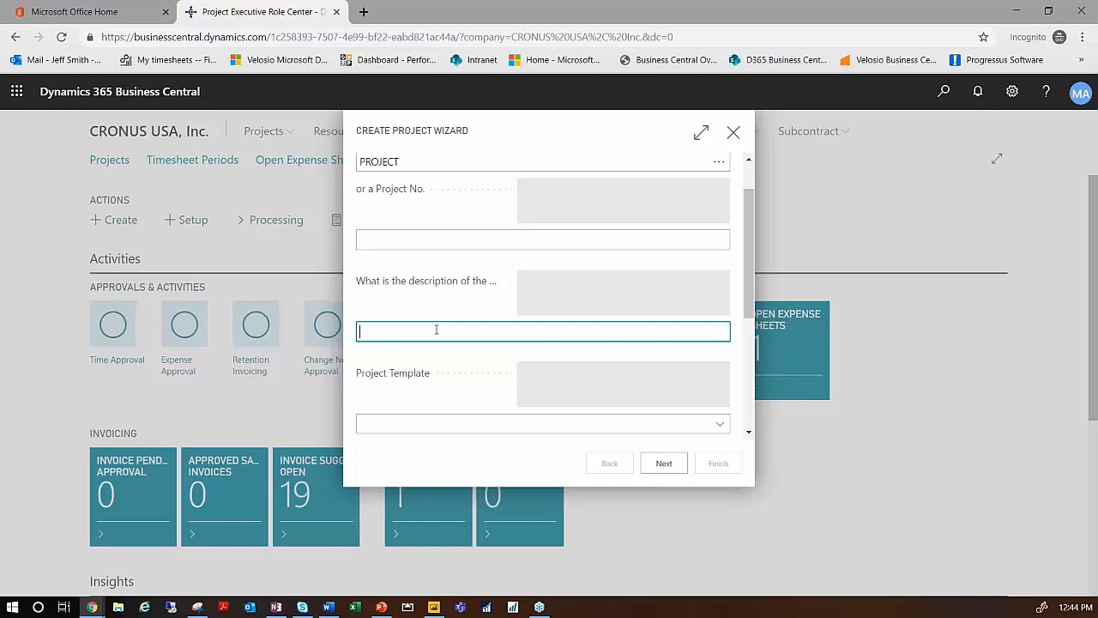
text(Software Implementation)
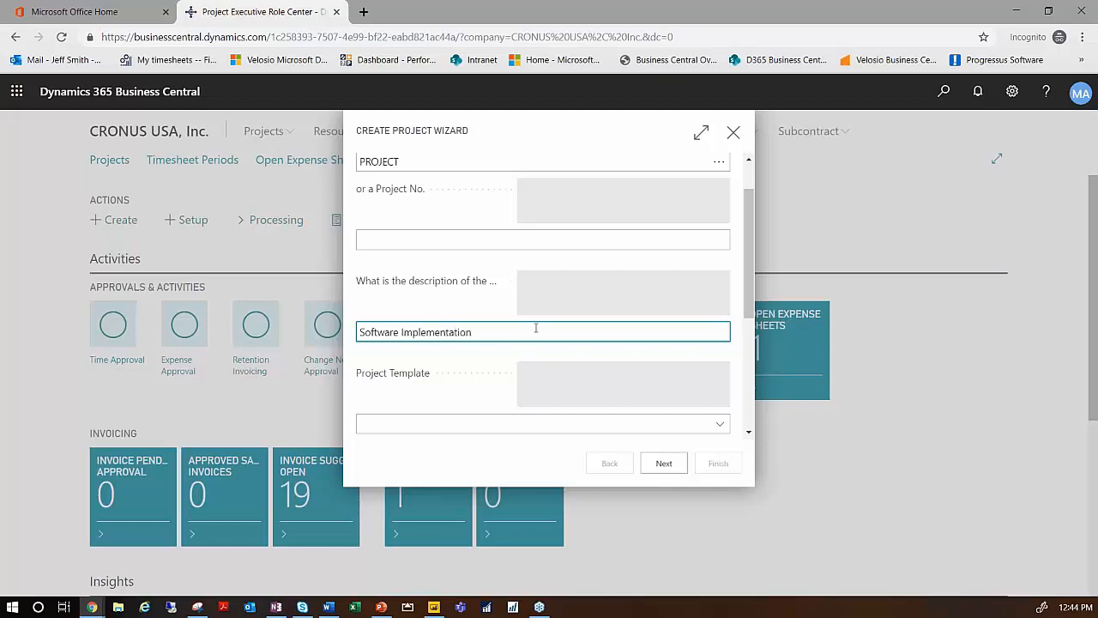
- Apply the TM (Time and Materials Project) template to the project and set its status to Quote
scroll(535, 328, down, 3)
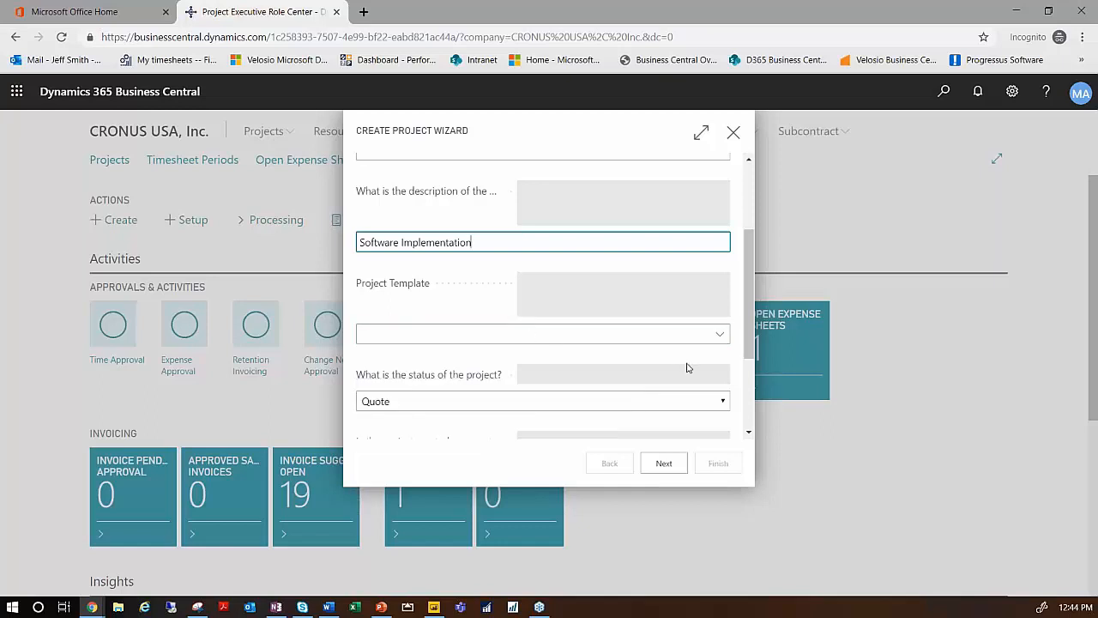
click(721, 337)
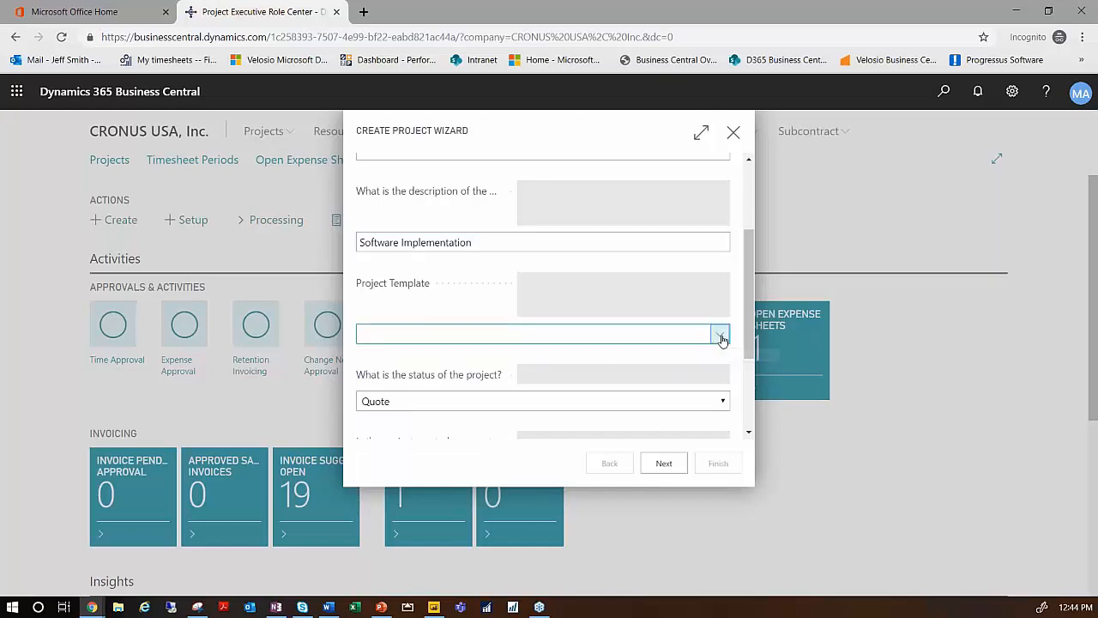
click(721, 337)
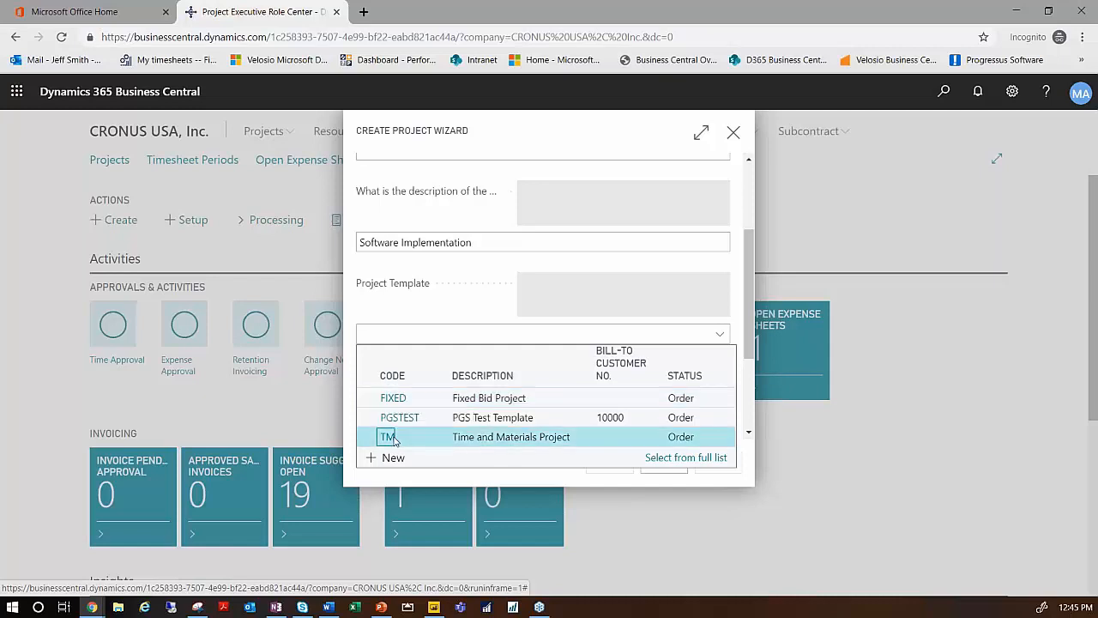
click(386, 437)
click(723, 402)
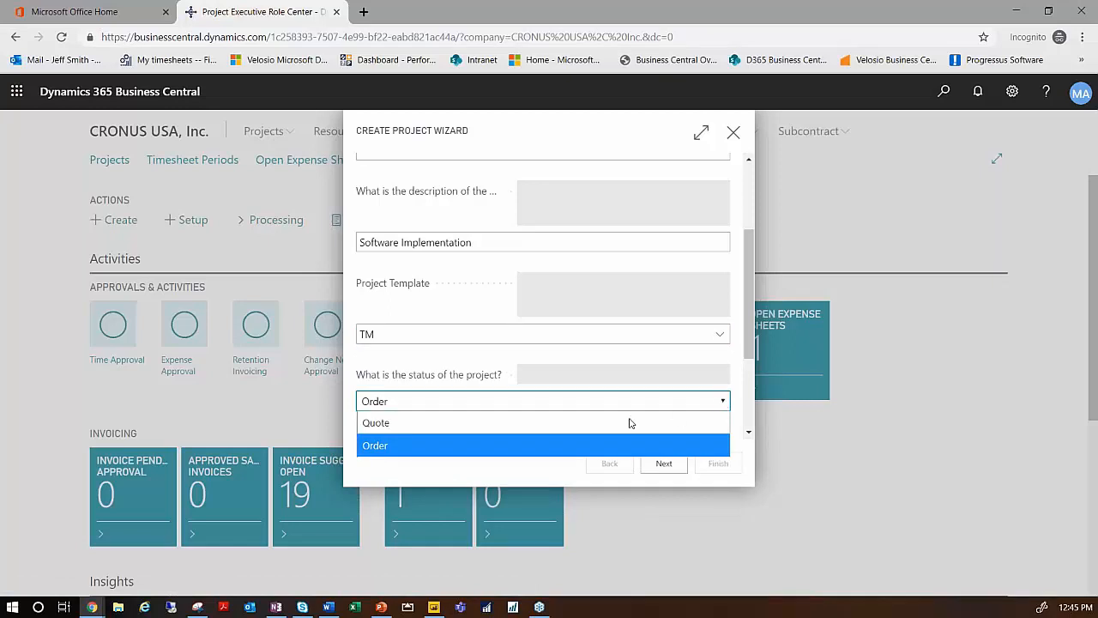
click(387, 425)
- Assign customer Alpine Ski House to the project and accept the default posting group, starting date and discounts
scroll(659, 408, down, 1)
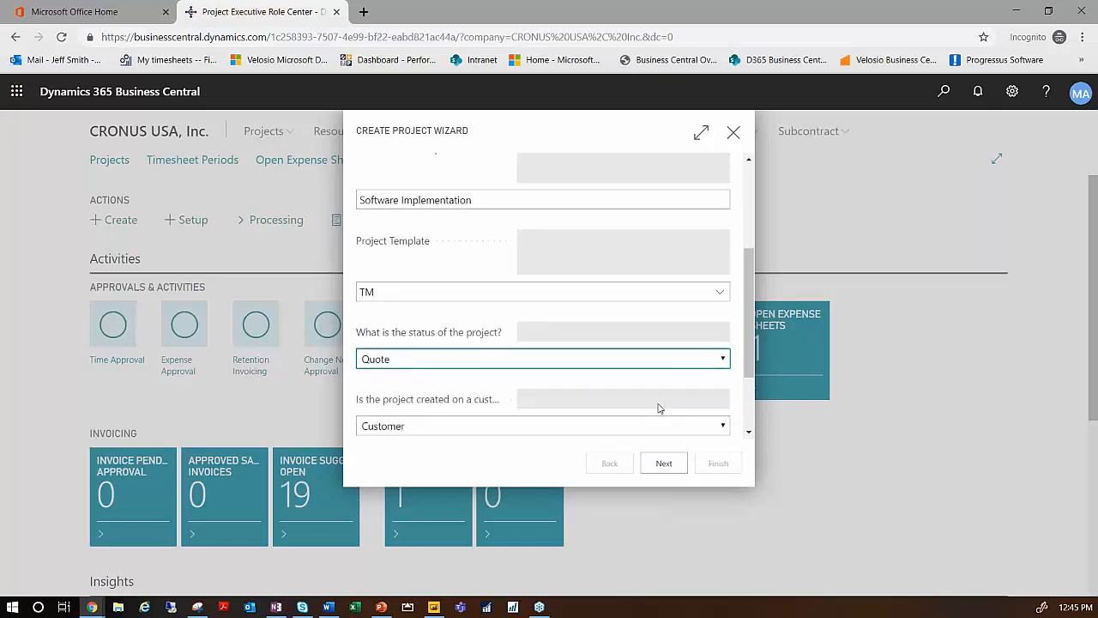
scroll(659, 408, down, 1)
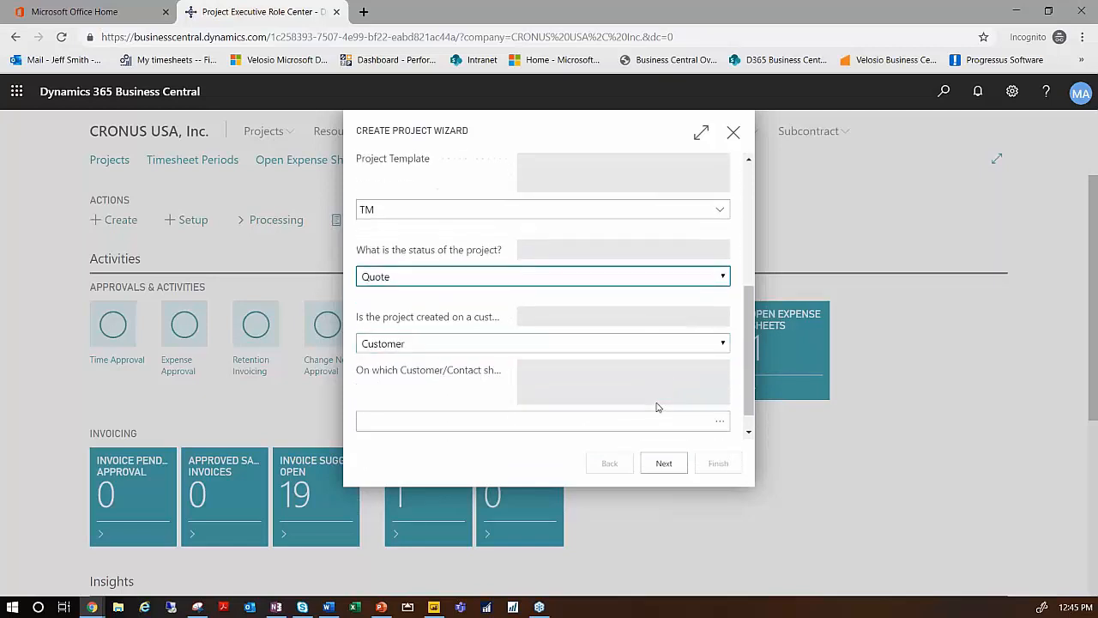
click(720, 421)
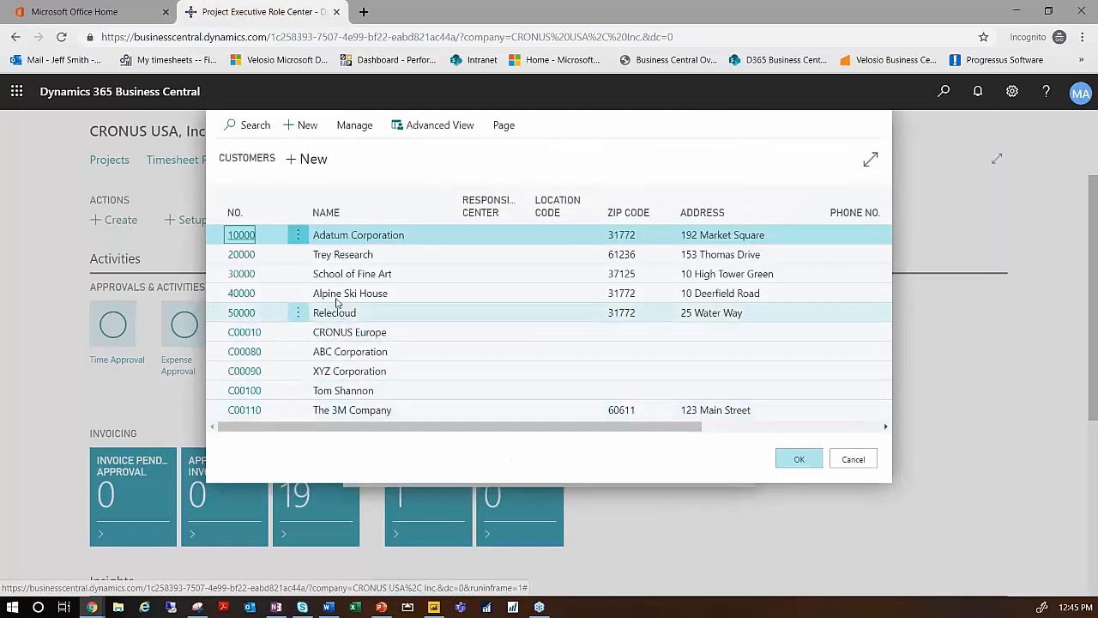
click(335, 293)
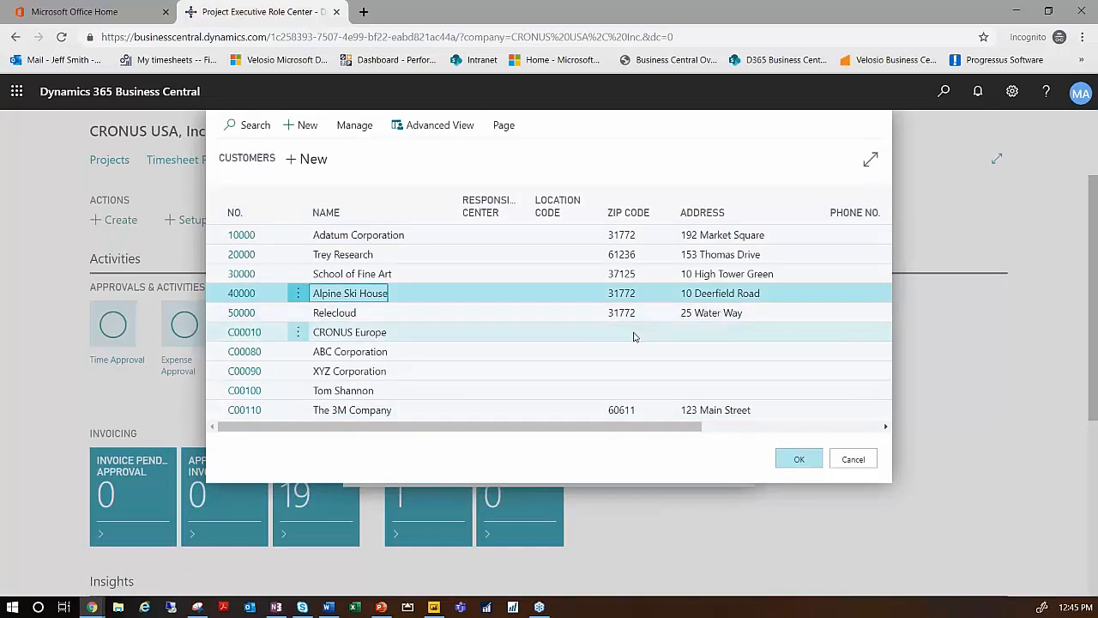
click(800, 463)
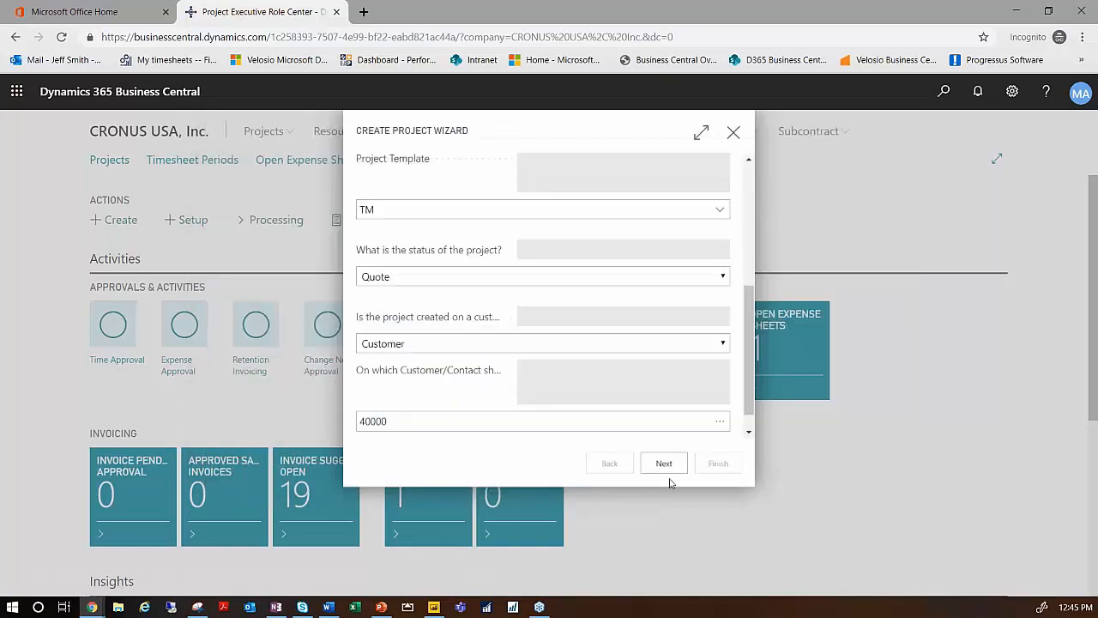
click(666, 464)
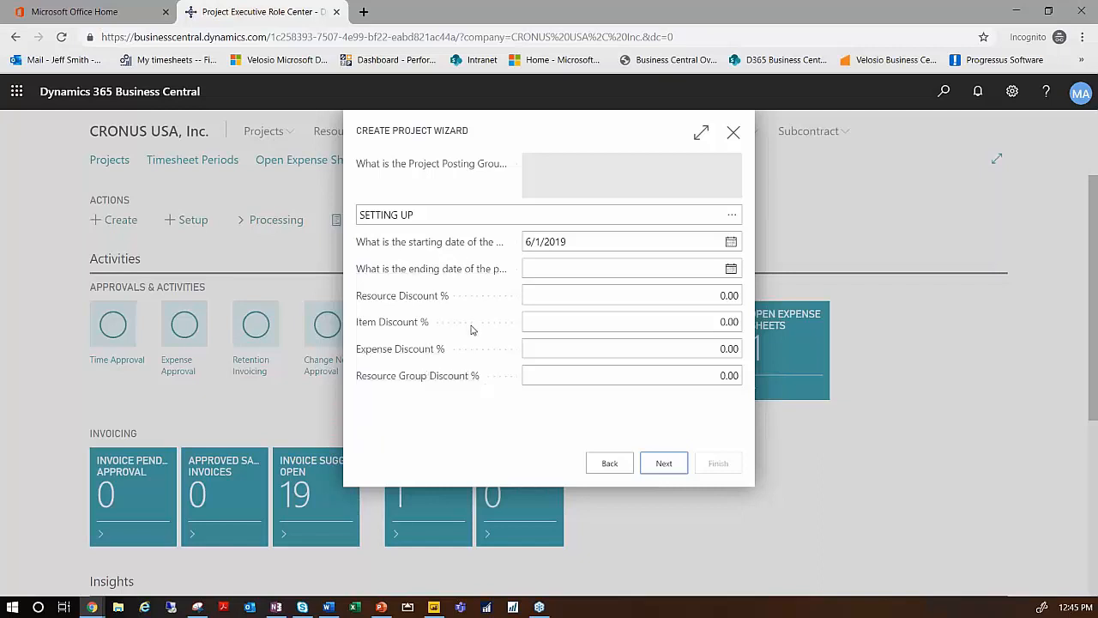
click(668, 468)
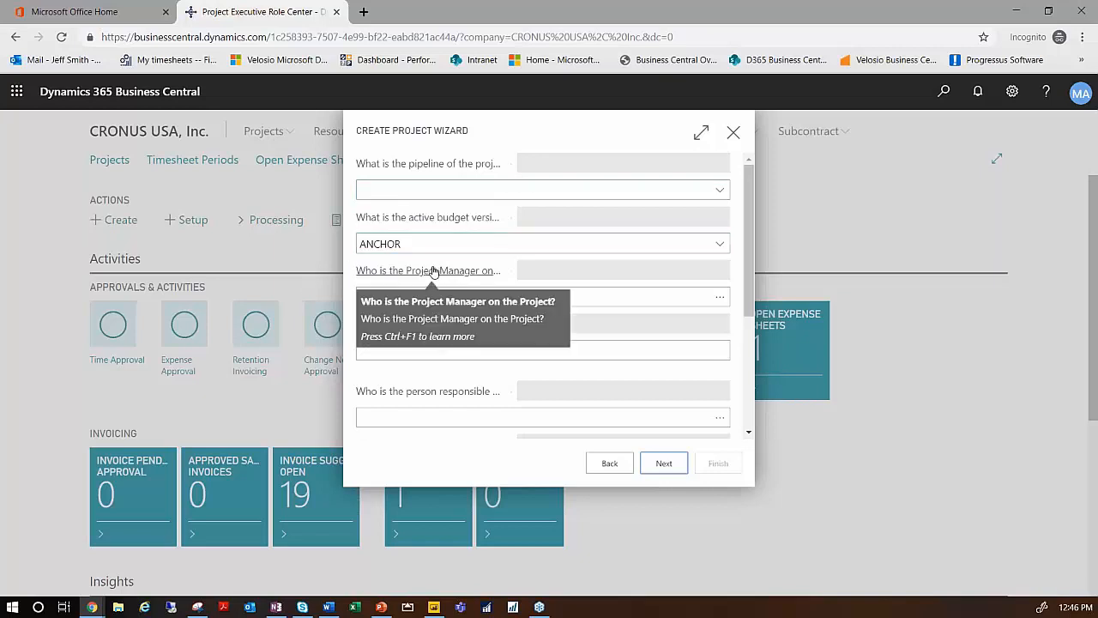
- Choose the first listed resource as both the project manager and the person responsible for the project
click(452, 298)
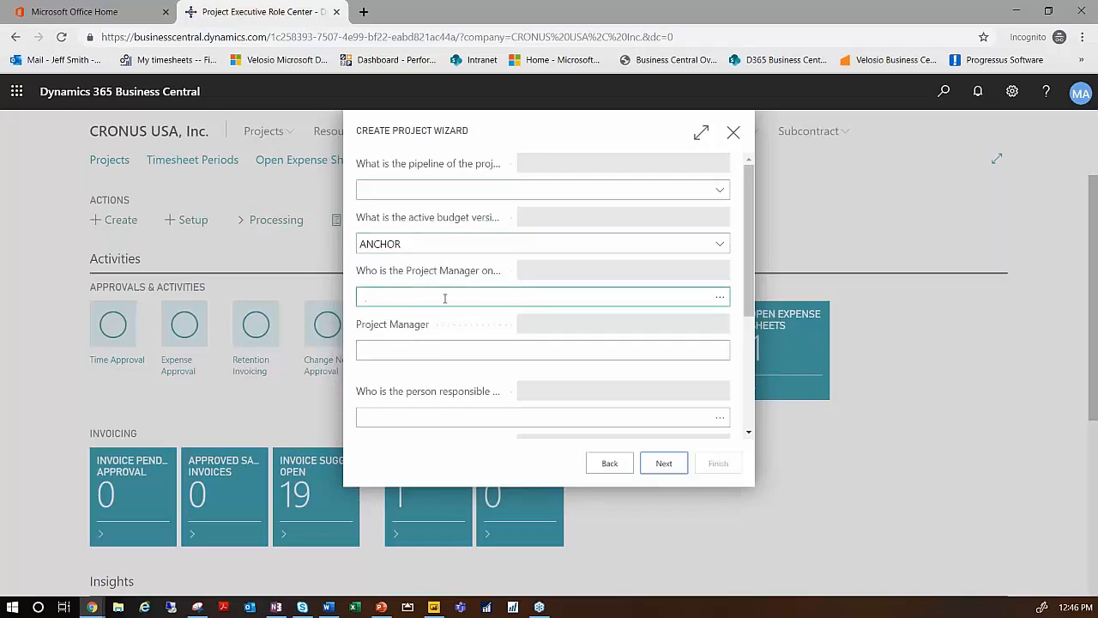
click(720, 299)
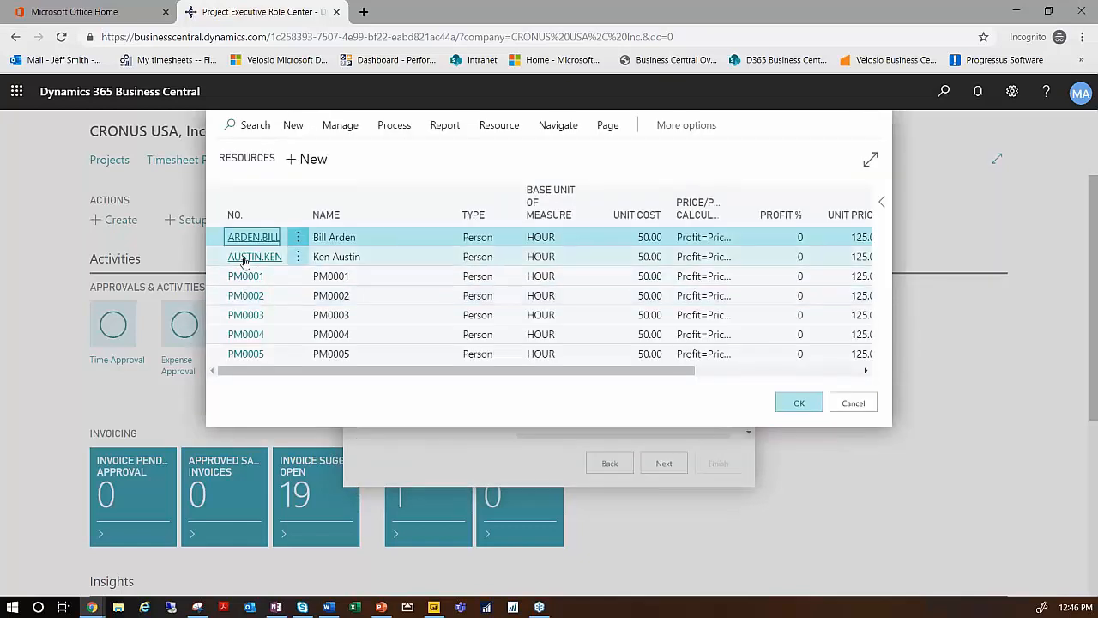
click(247, 237)
click(691, 417)
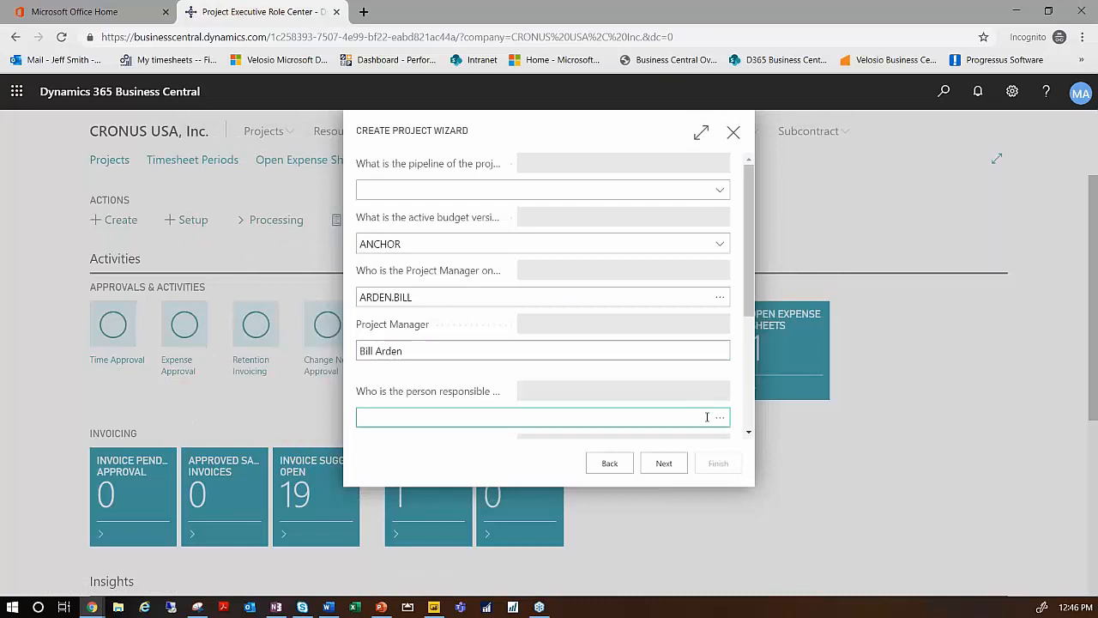
click(720, 419)
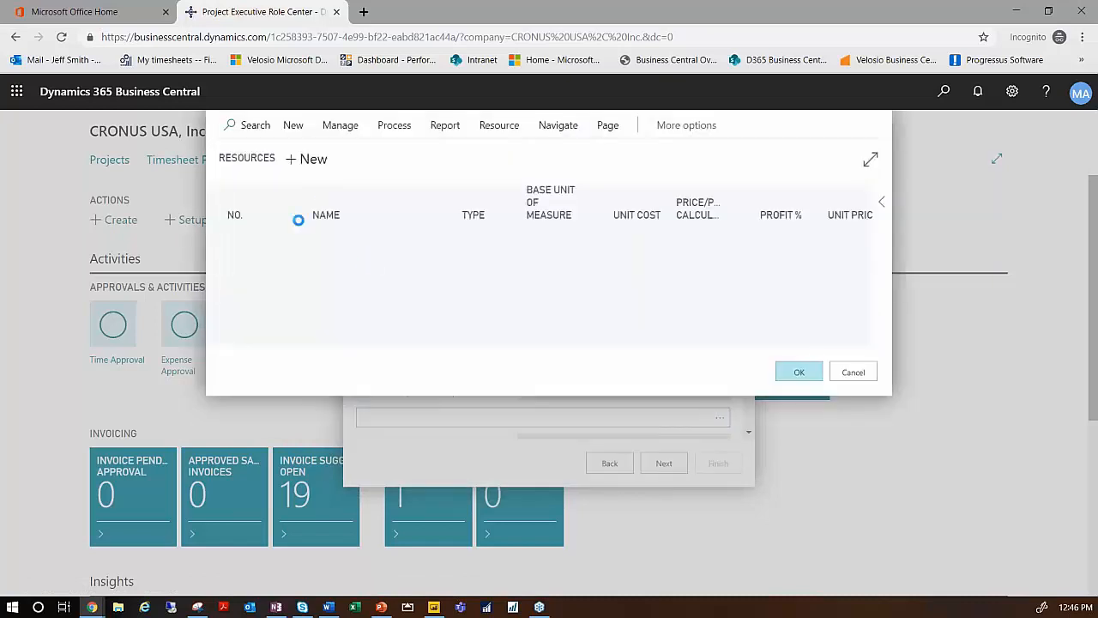
click(247, 242)
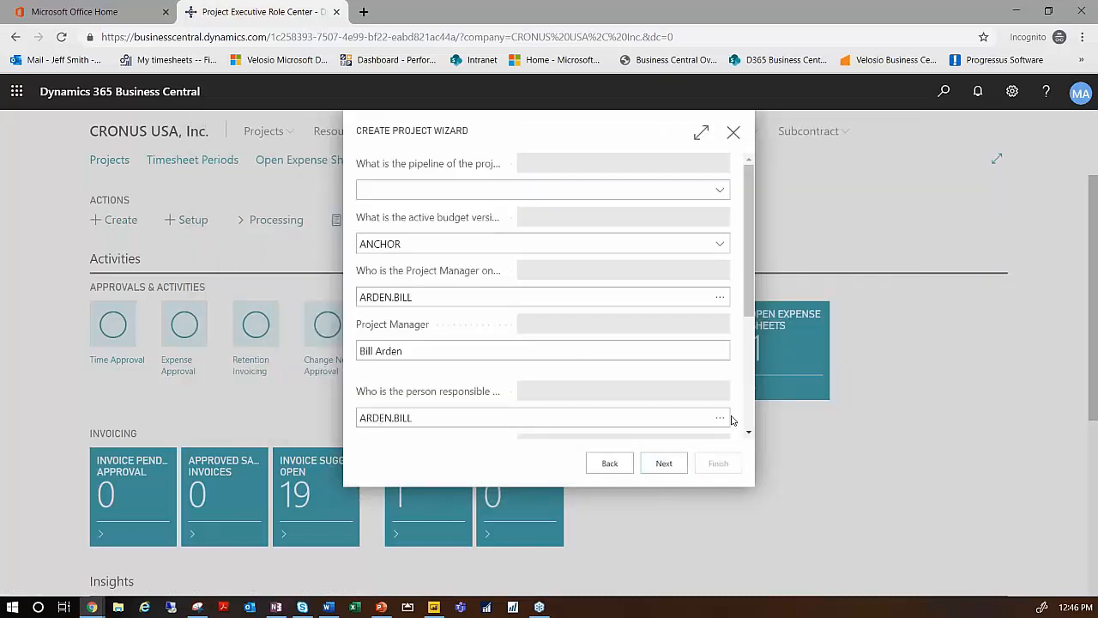
- Enable creation of a task template for the project and continue to the invoice type settings
scroll(652, 367, down, 1)
scroll(653, 368, down, 2)
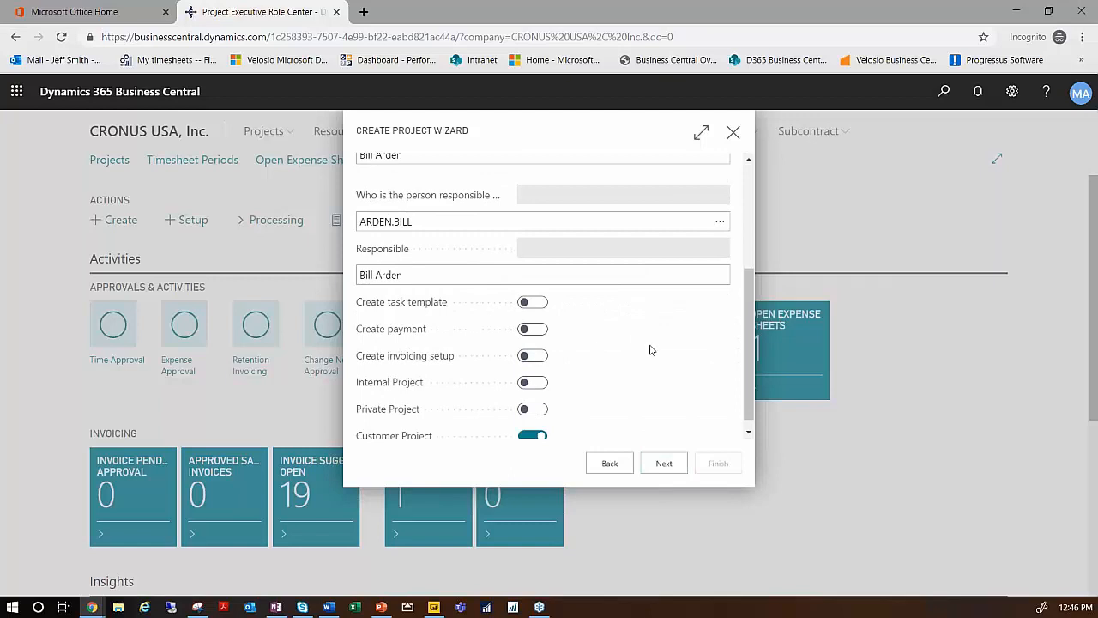
scroll(647, 356, down, 1)
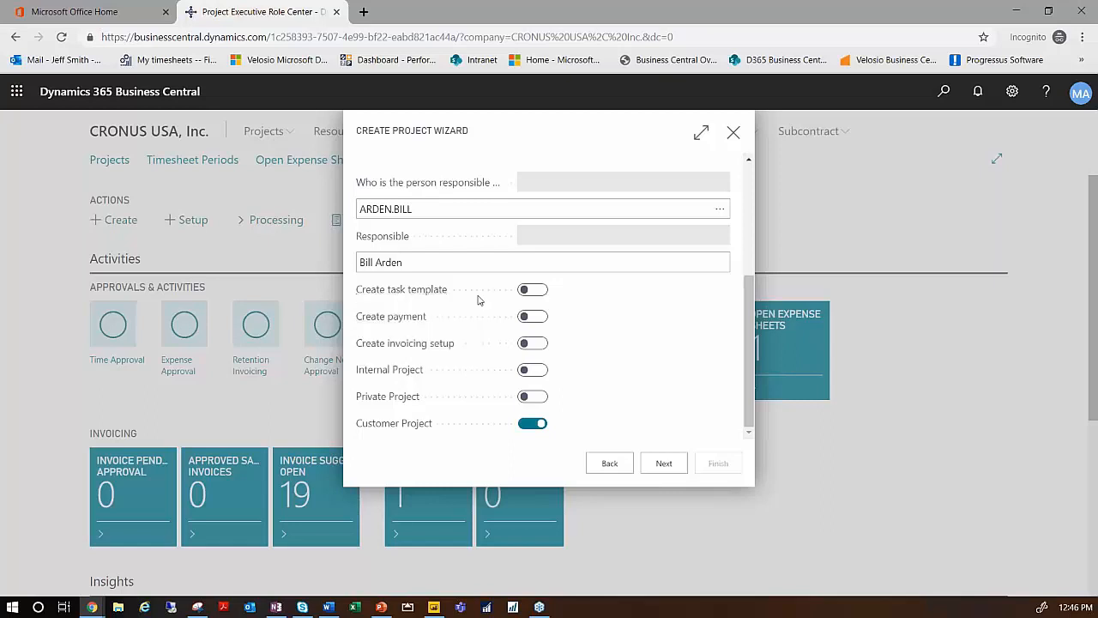
click(524, 292)
click(662, 464)
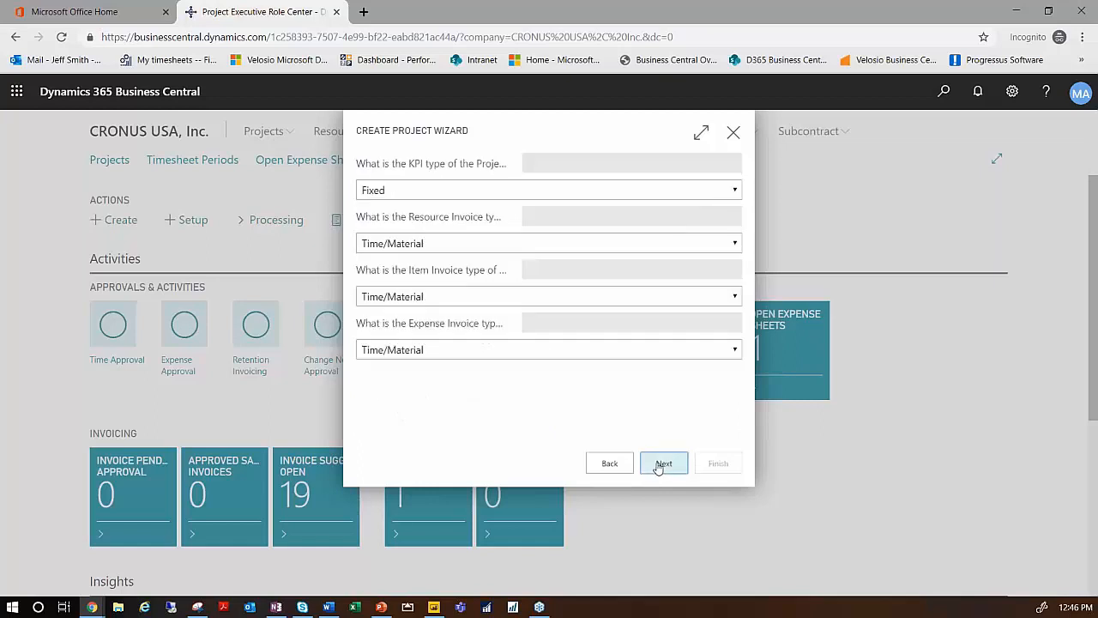
- Set the project's KPI type to Time/Material and finish the wizard with the default dimensions
click(736, 190)
click(434, 234)
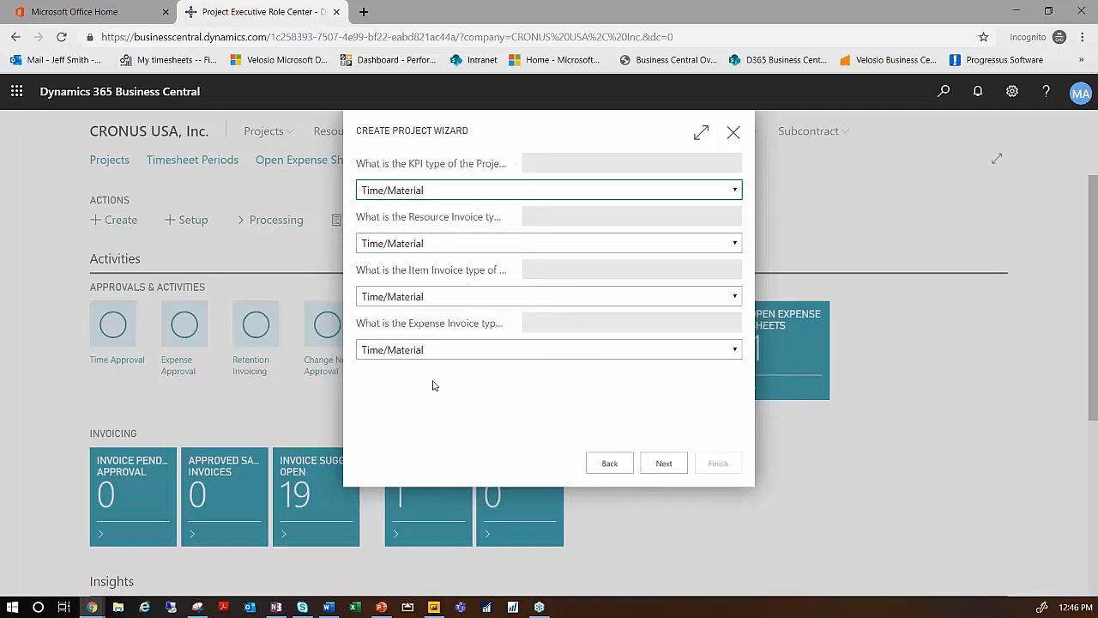
click(663, 462)
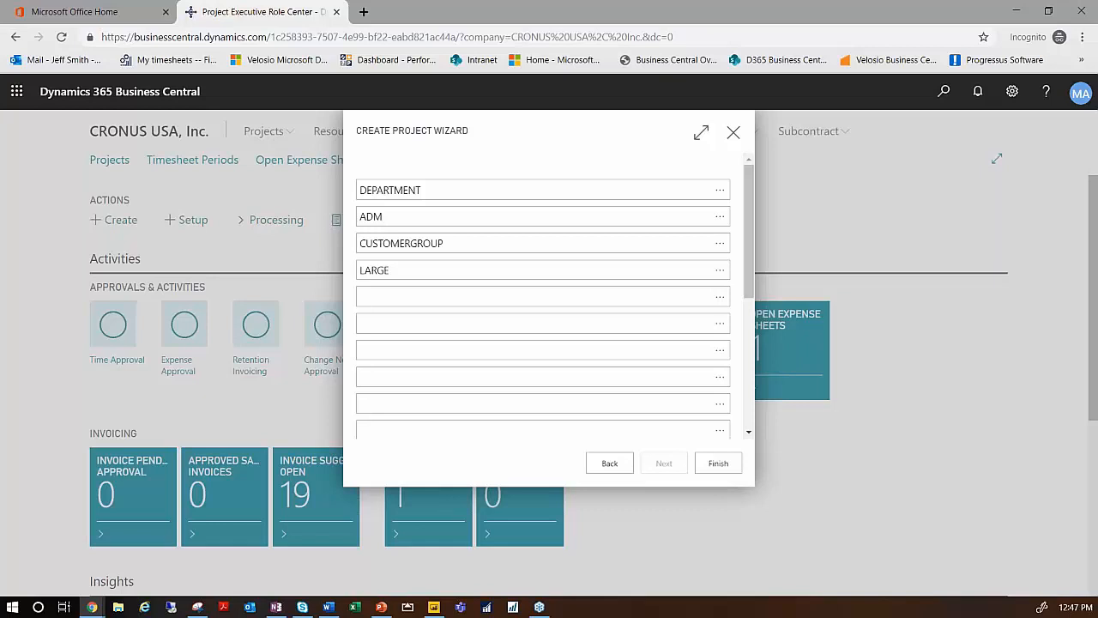
click(633, 432)
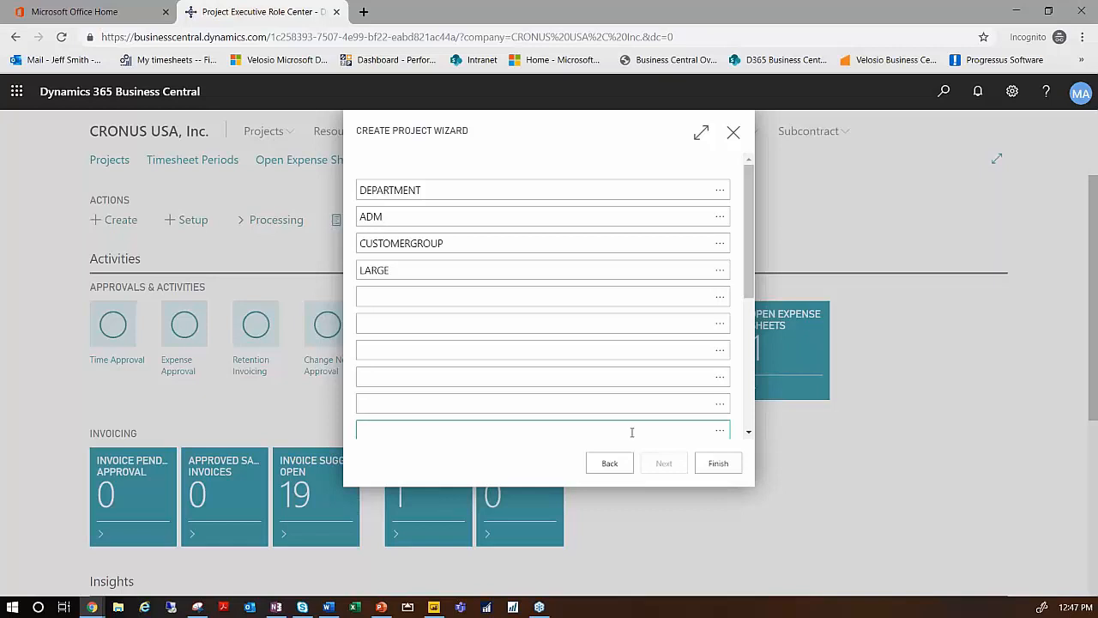
click(718, 464)
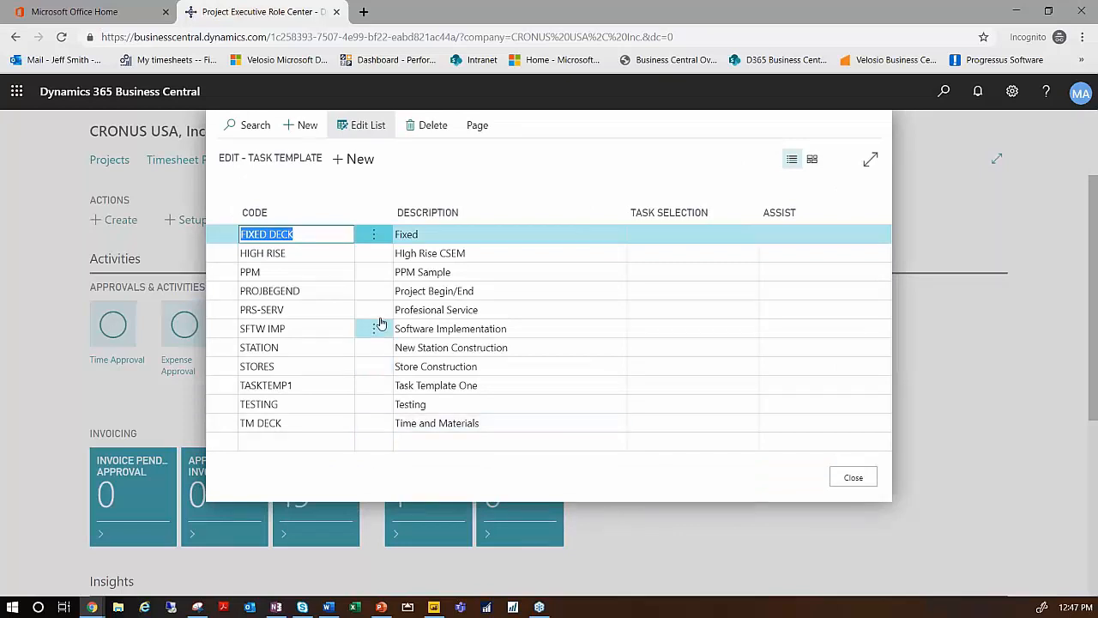
- Set the task selection of the SFTW IMP task template to All Tasks and close the template list
click(299, 352)
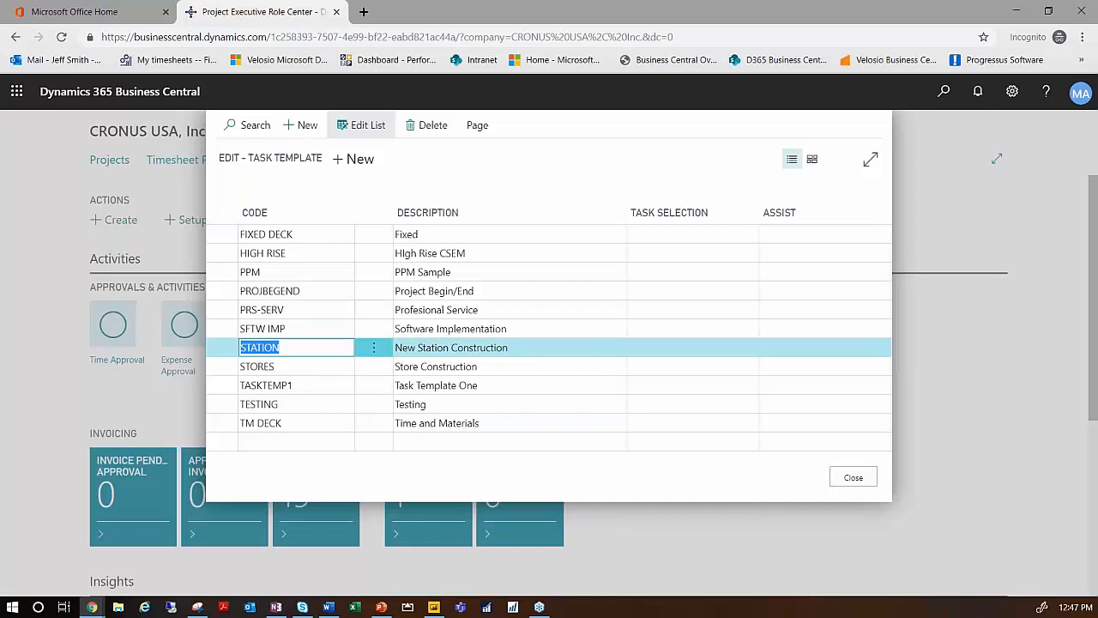
click(301, 328)
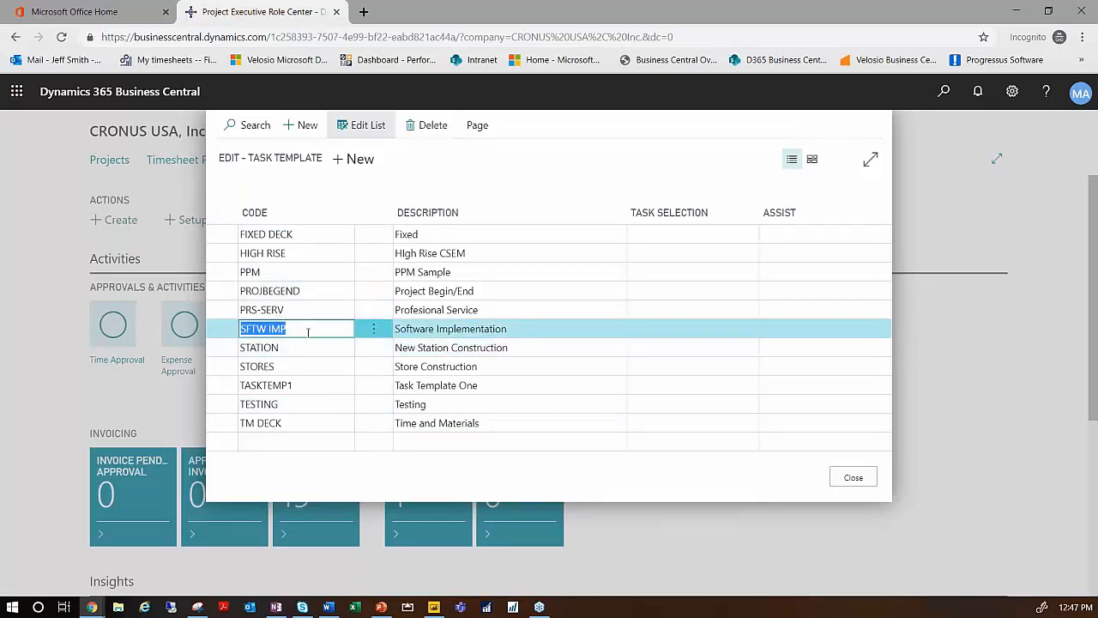
click(640, 331)
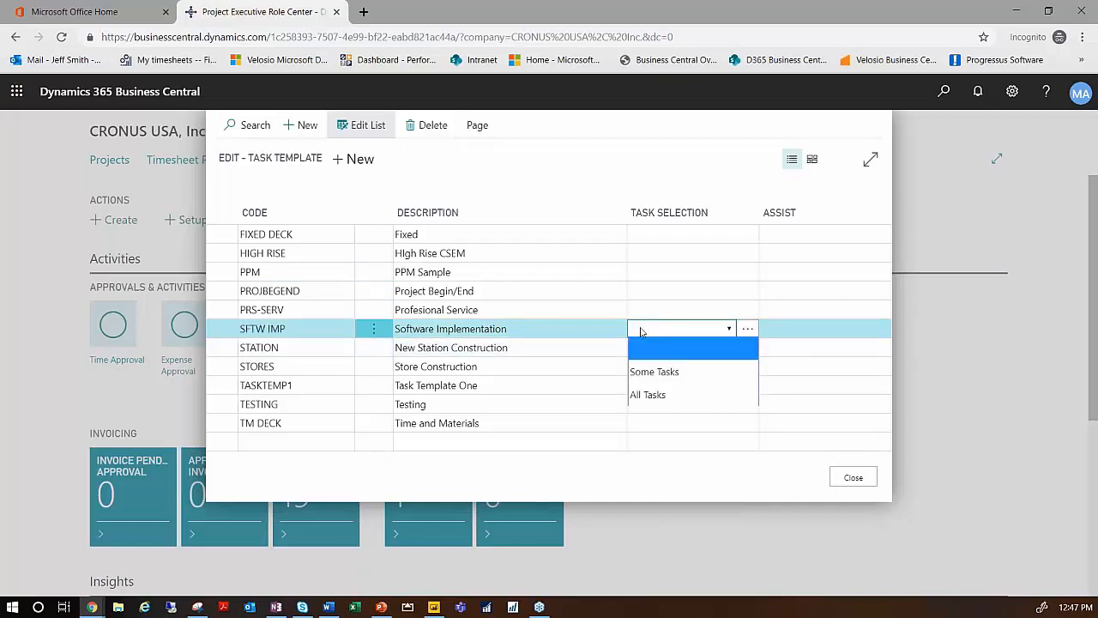
click(648, 395)
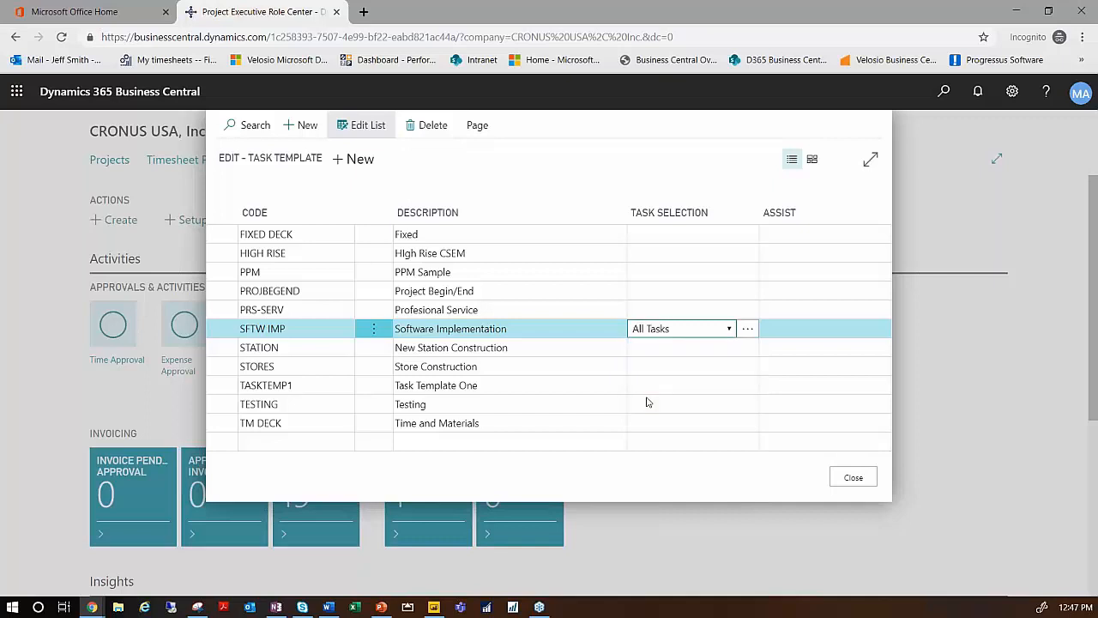
click(852, 480)
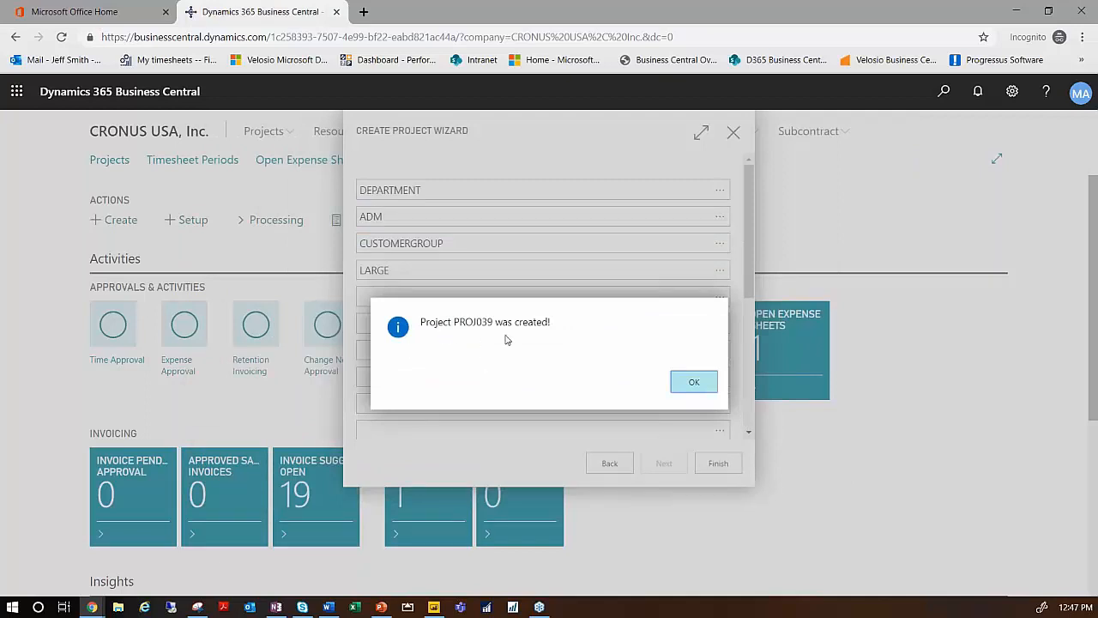
- Acknowledge the project's creation and open the Projects list
click(695, 382)
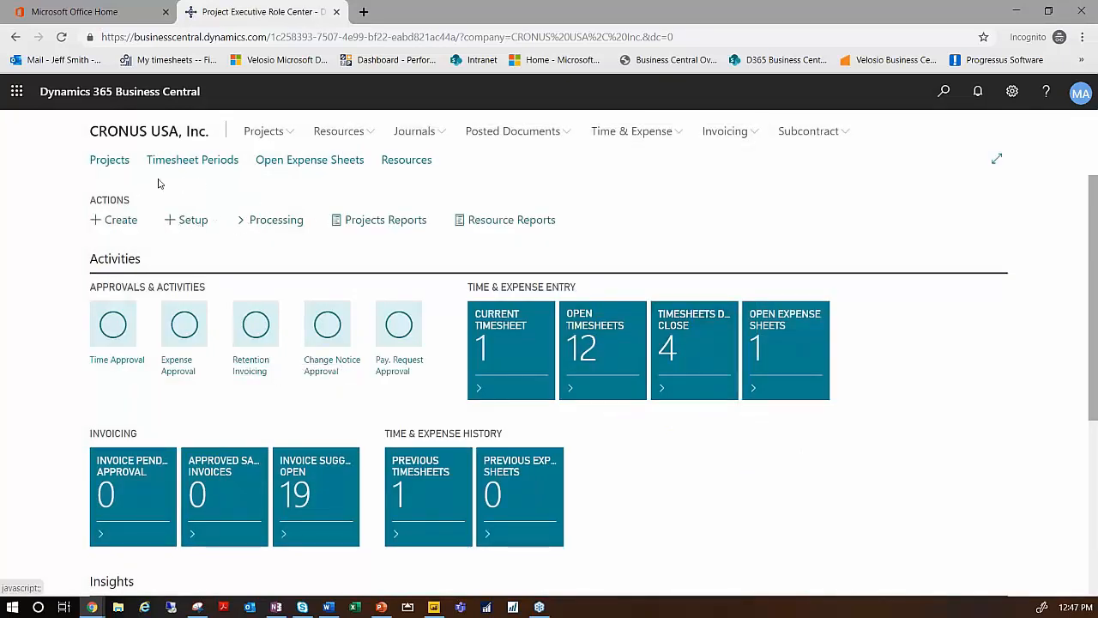
click(117, 165)
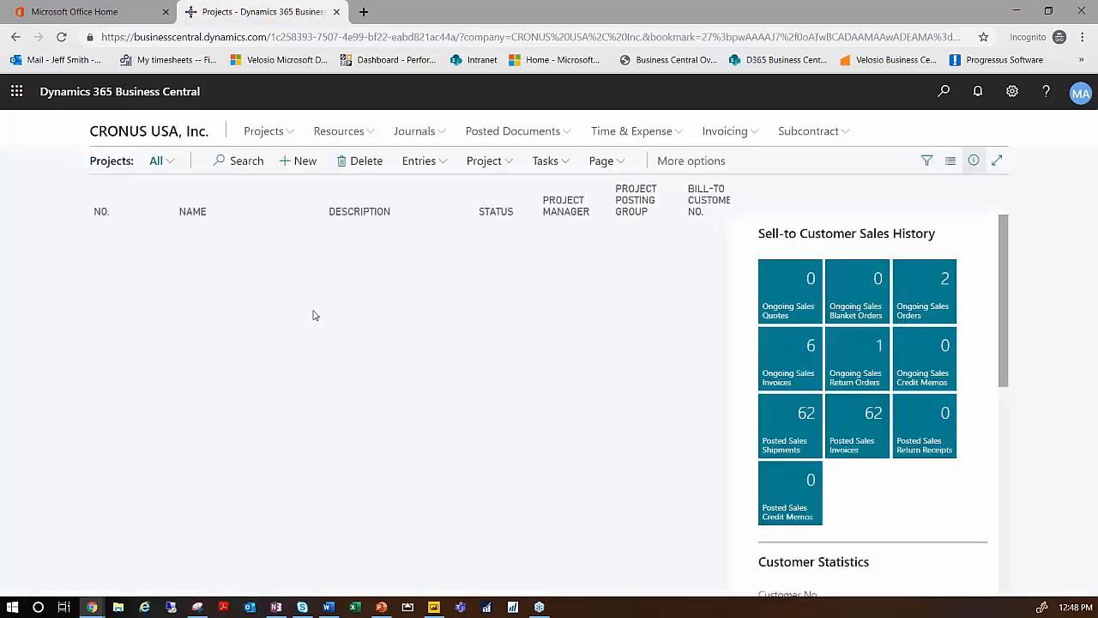
- Open the plan of the Software Implementation project PROJ039, examine its task lines and return to the Projects list
scroll(331, 370, down, 4)
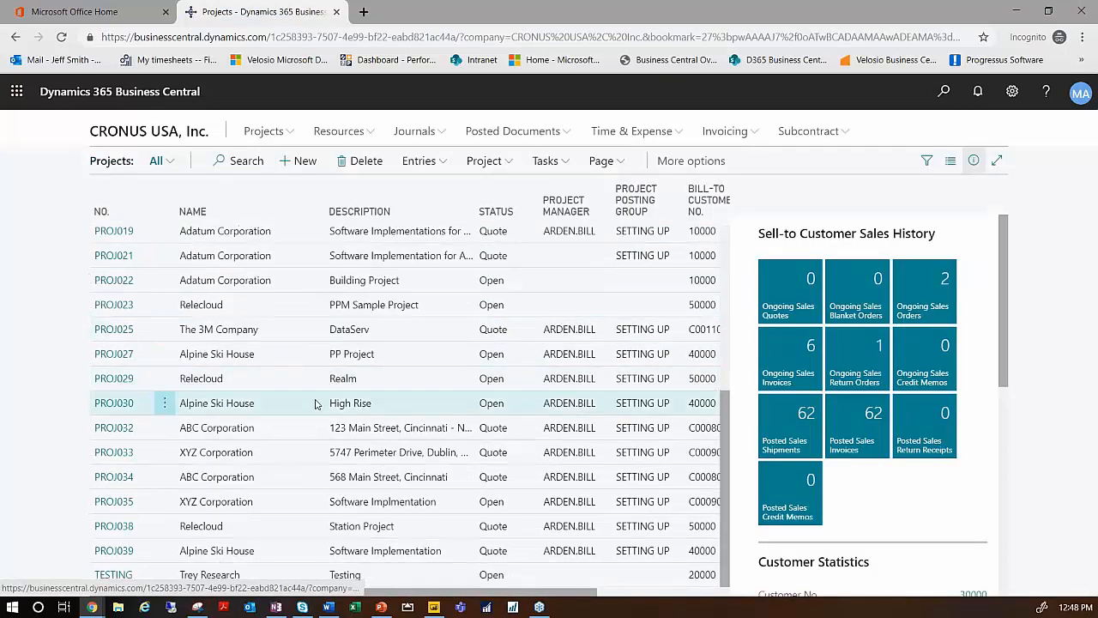
click(117, 554)
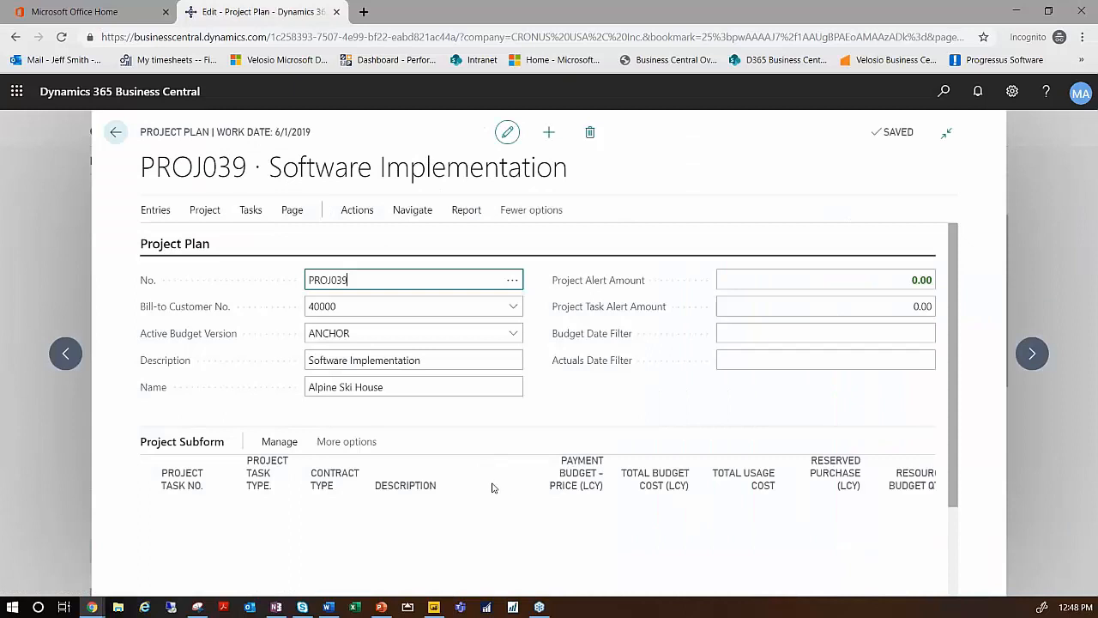
scroll(478, 487, down, 2)
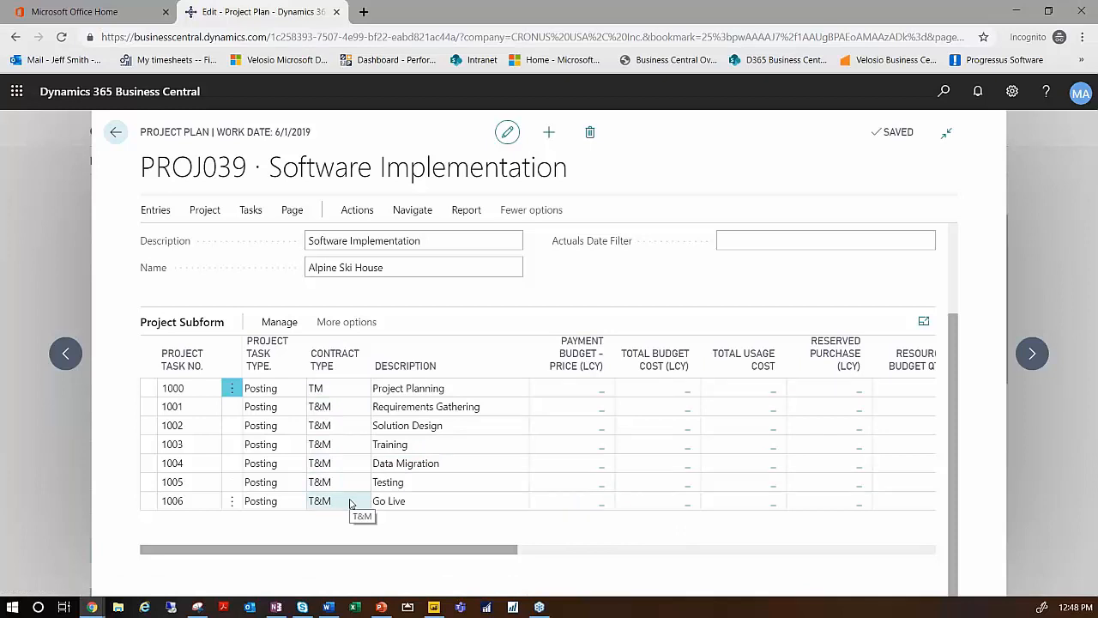
click(115, 131)
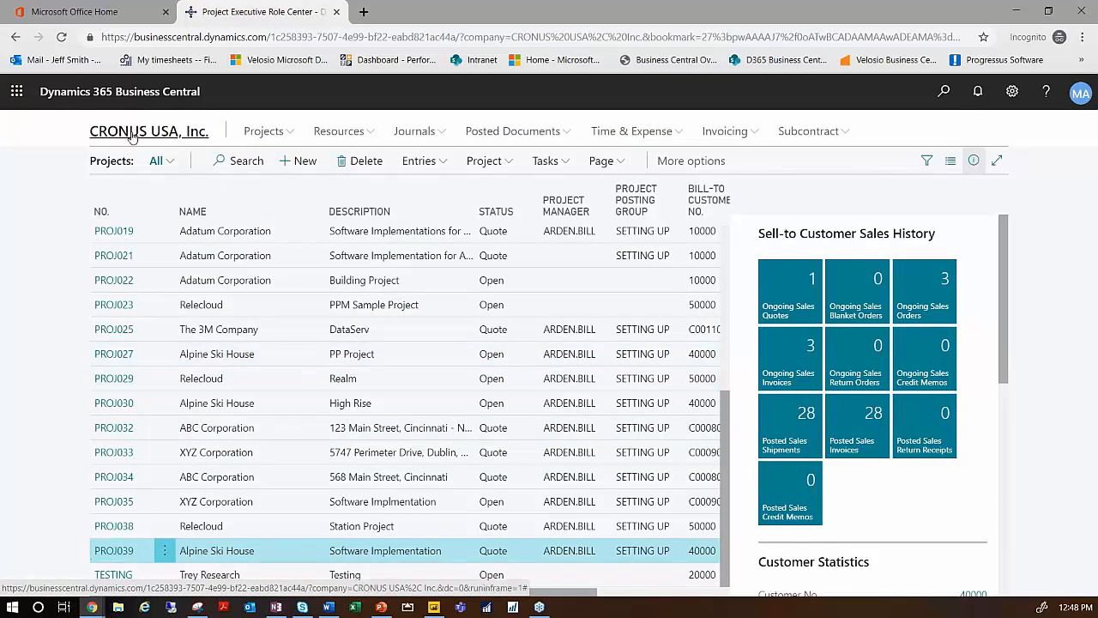
- Start another project in the Create Project Wizard from the home page and describe it as Station Work
click(131, 135)
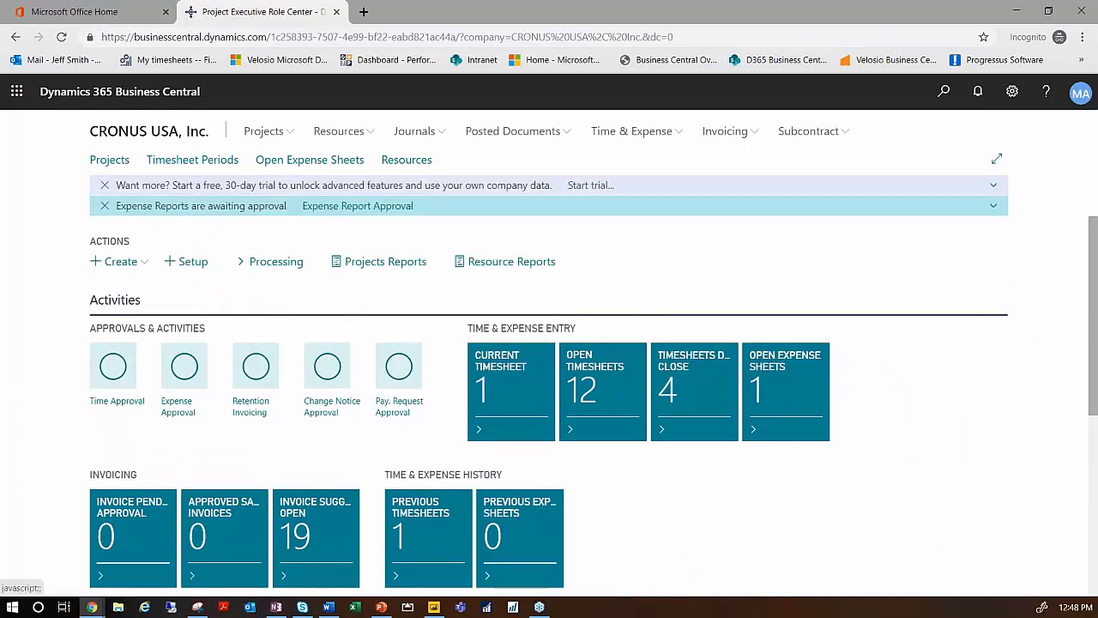
click(114, 261)
click(155, 284)
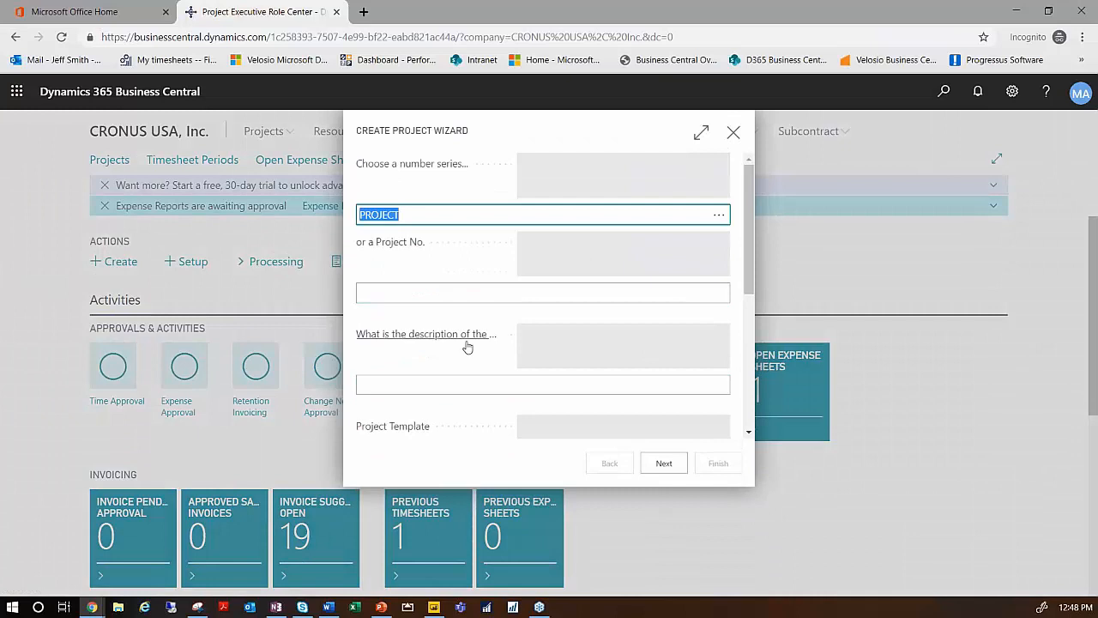
click(424, 384)
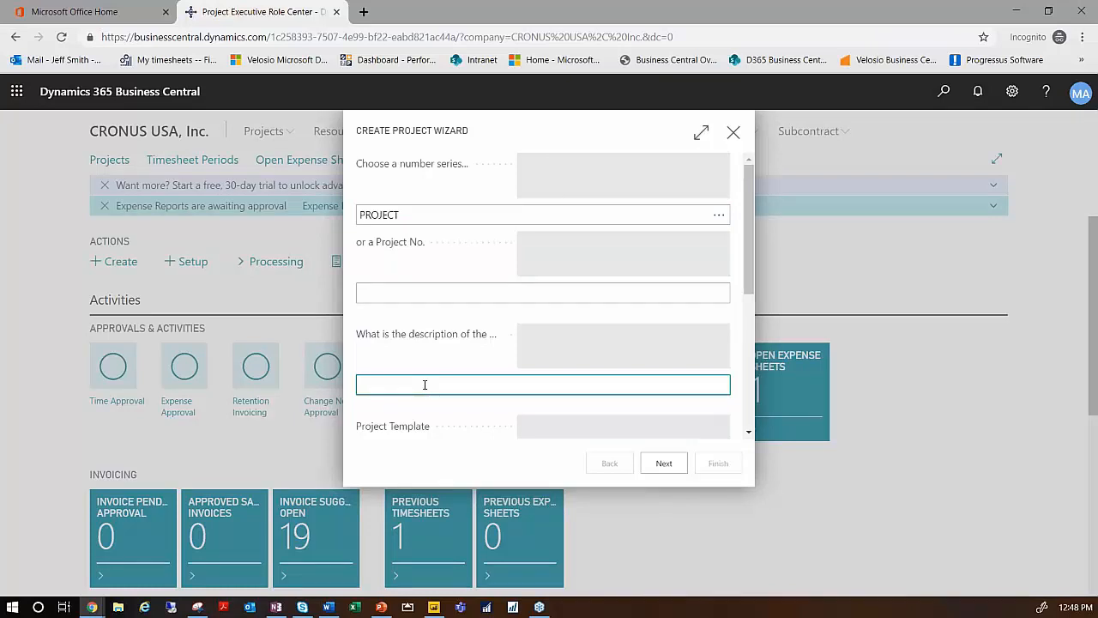
text(Station Work)
- Apply the FIXED project template, set the project status to Quote, and dismiss the message about the missing customer
scroll(601, 326, down, 2)
click(717, 319)
click(719, 319)
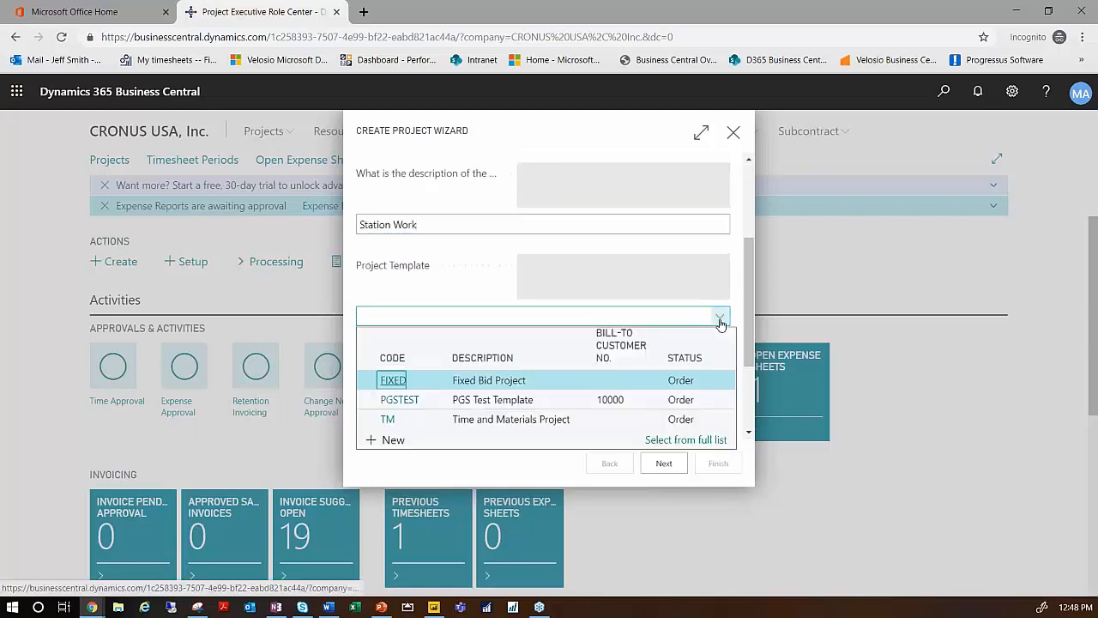
click(627, 385)
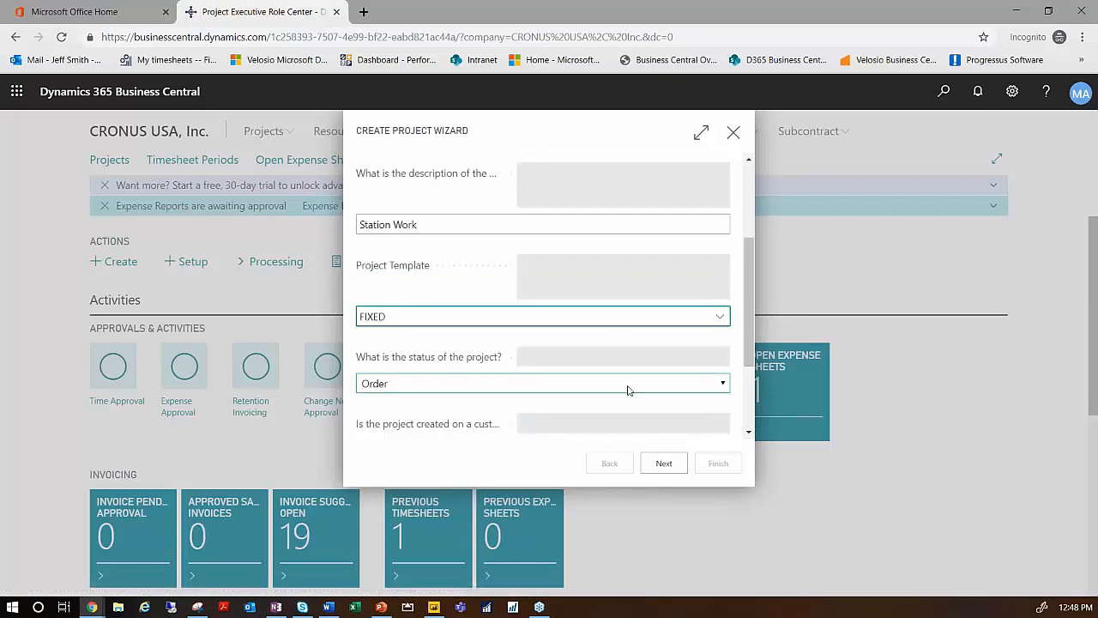
click(724, 383)
click(408, 405)
click(675, 466)
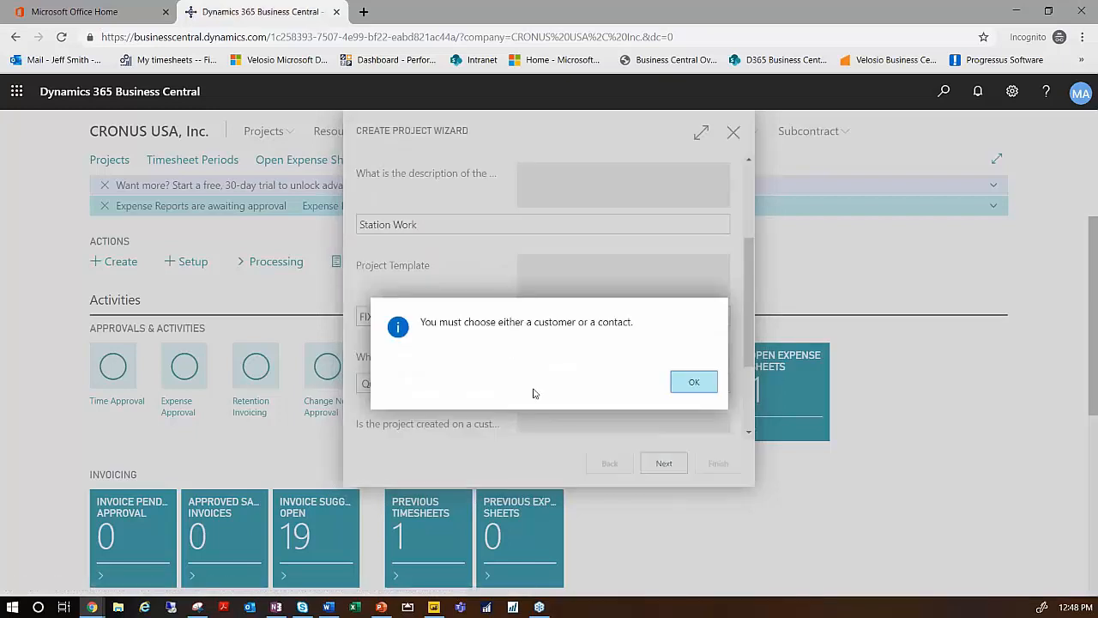
click(691, 383)
- Choose School of Fine Art as the project's customer and continue to the posting group and date settings
scroll(527, 400, down, 2)
click(720, 402)
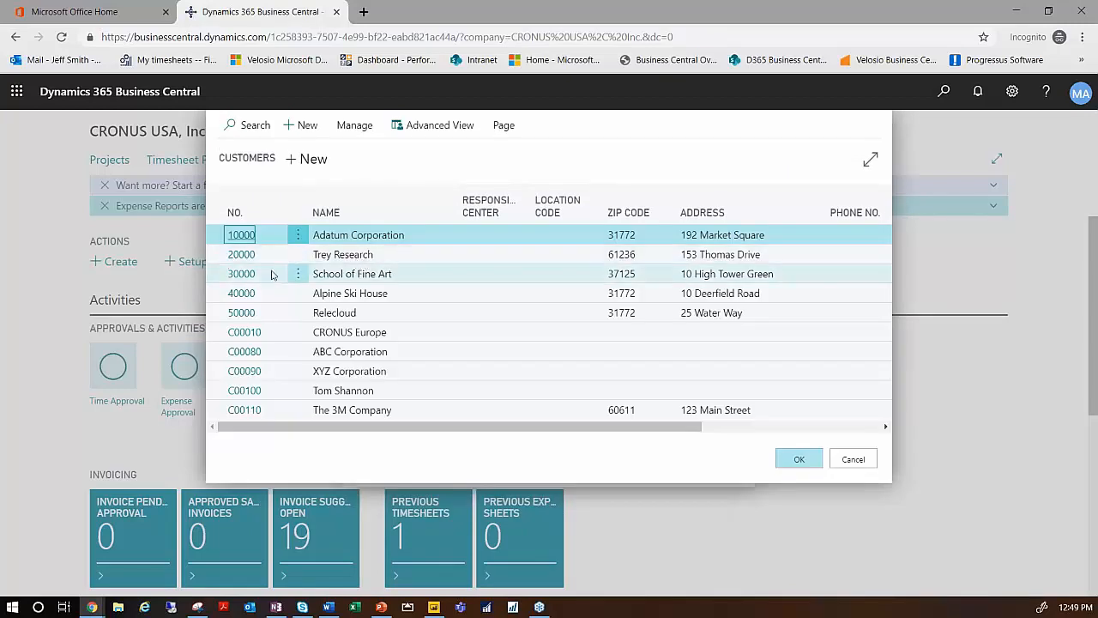
click(345, 276)
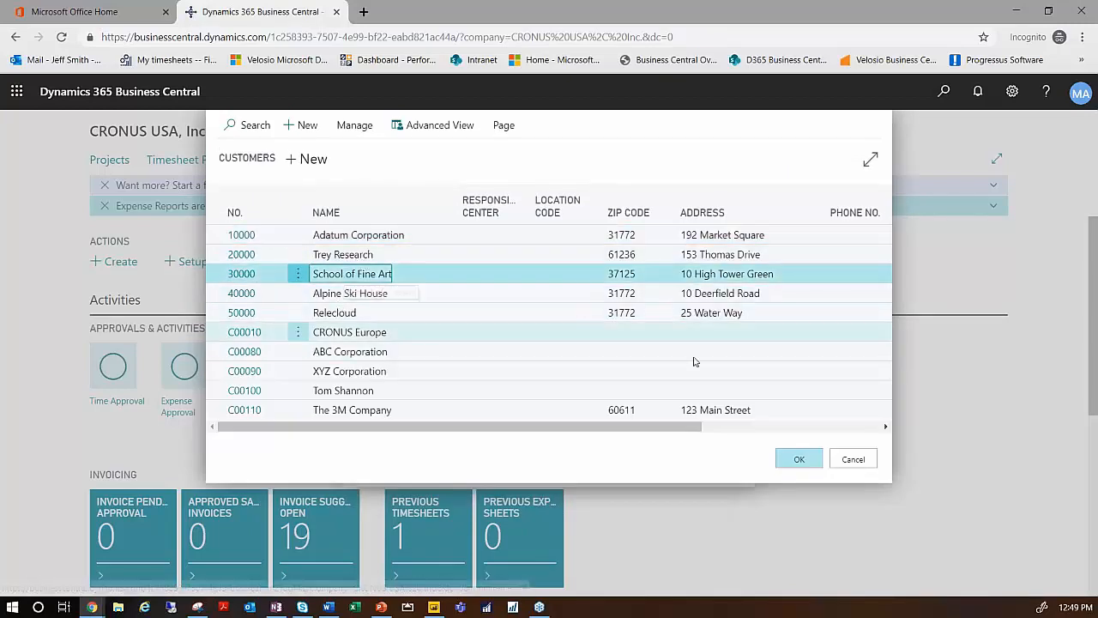
click(799, 459)
click(660, 462)
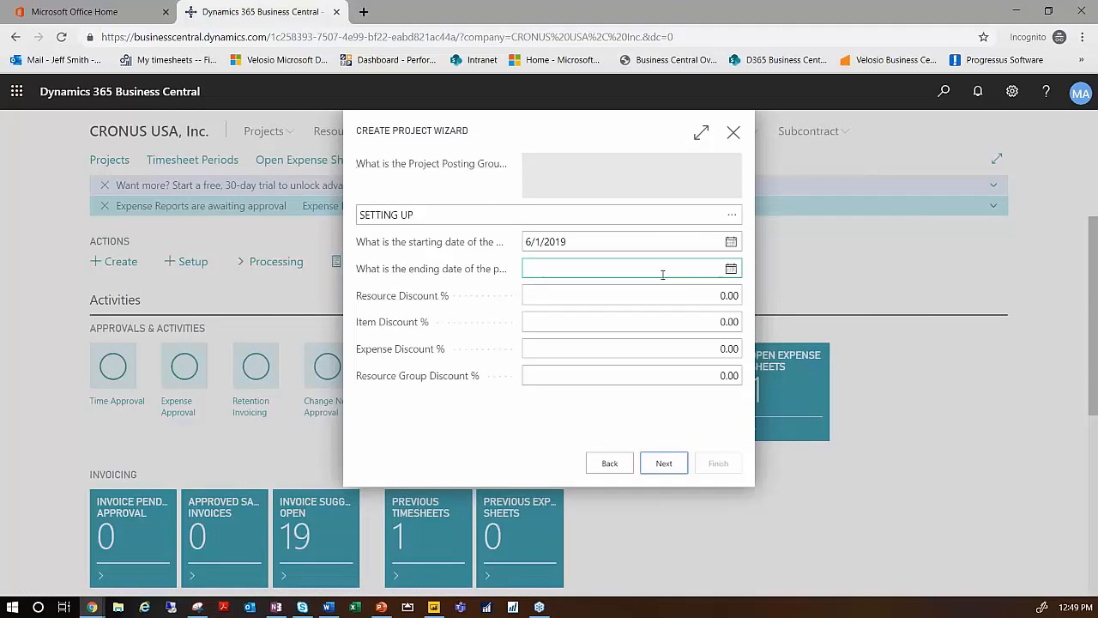
- Set the project's starting date to 7/1/2019 and continue to the budget version and project manager settings
click(731, 243)
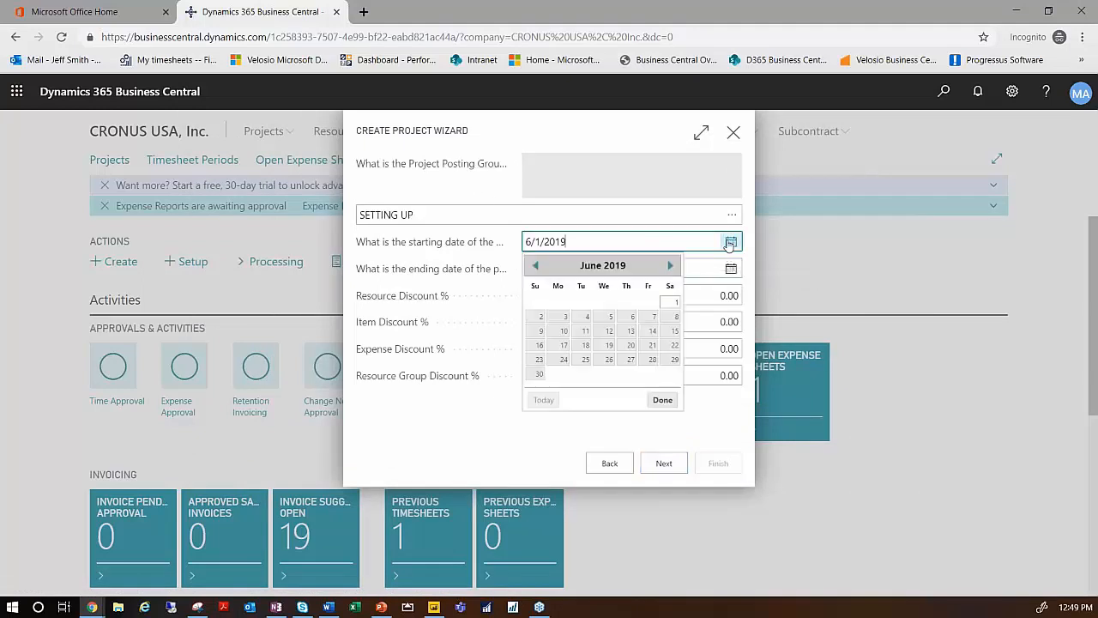
click(672, 268)
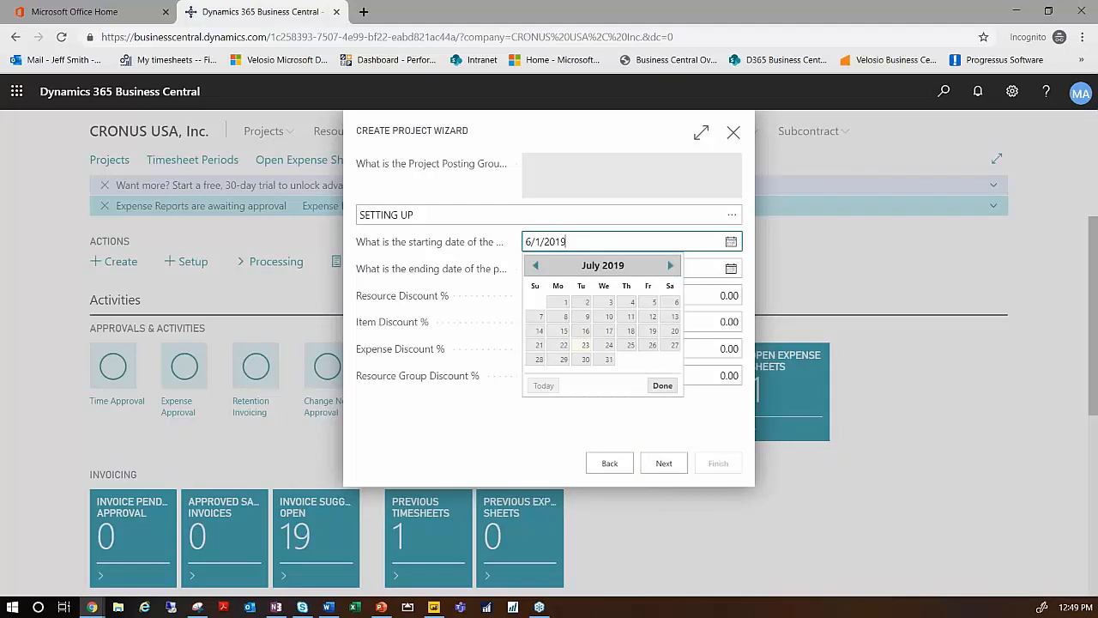
click(558, 306)
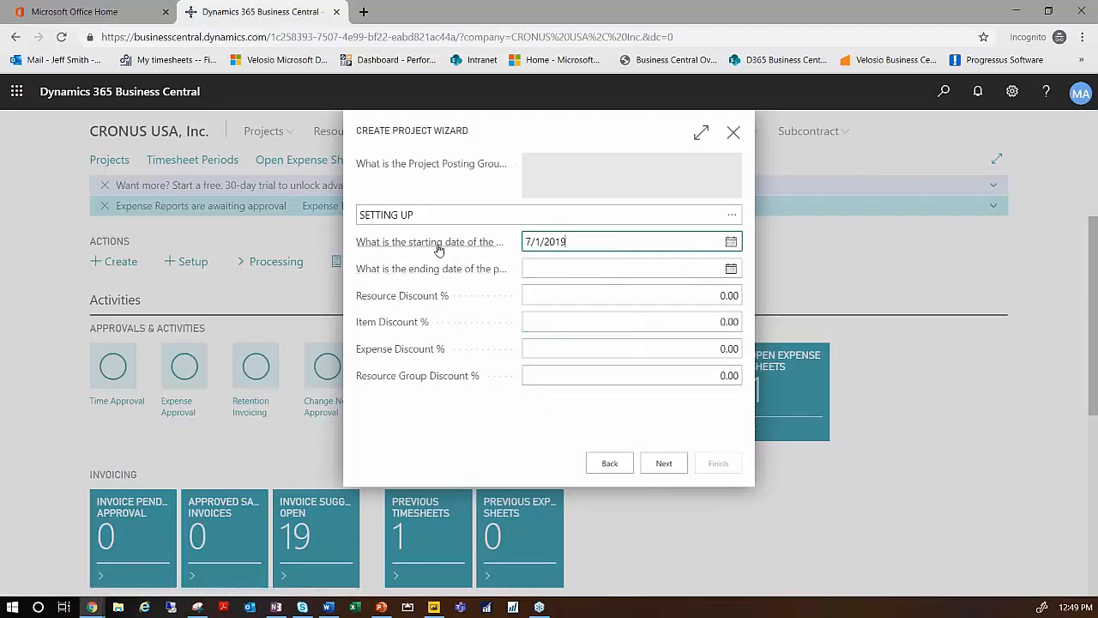
click(662, 464)
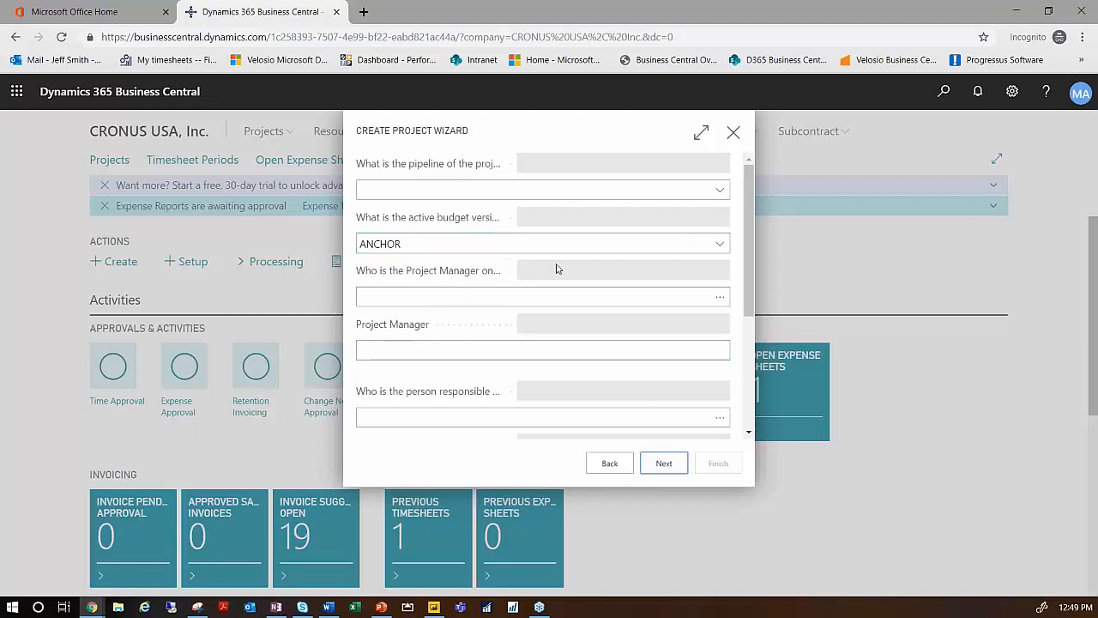
- Assign the first resource in the list as project manager and continue to the invoice type settings
click(719, 297)
double_click(253, 236)
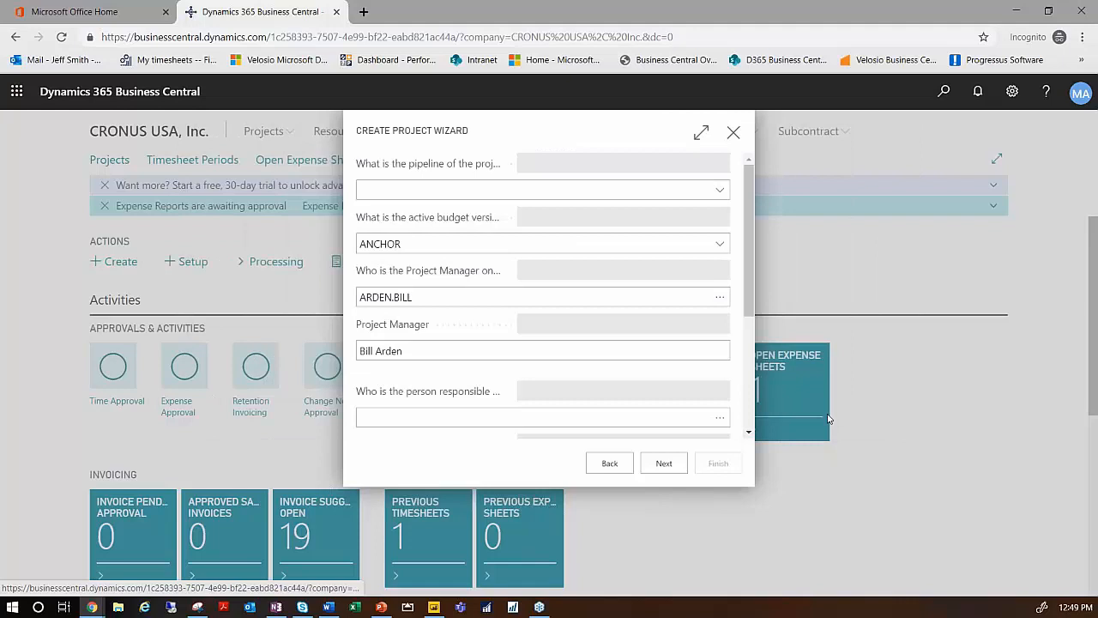
click(663, 462)
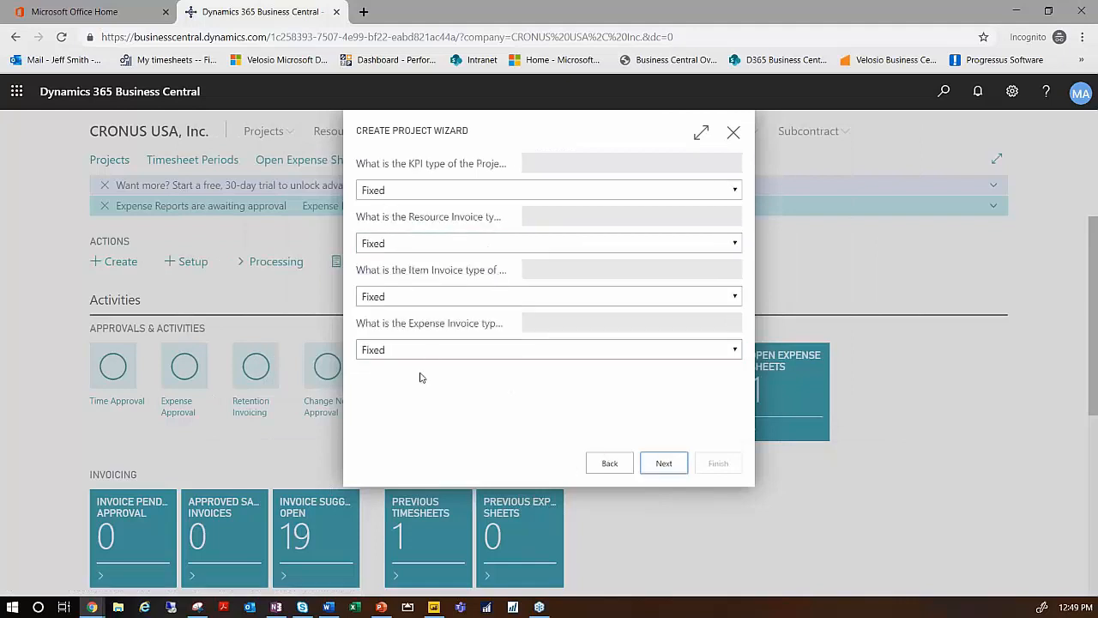
- Accept the Fixed KPI and invoice types, finish the wizard with the default dimensions and acknowledge the project's creation
click(661, 465)
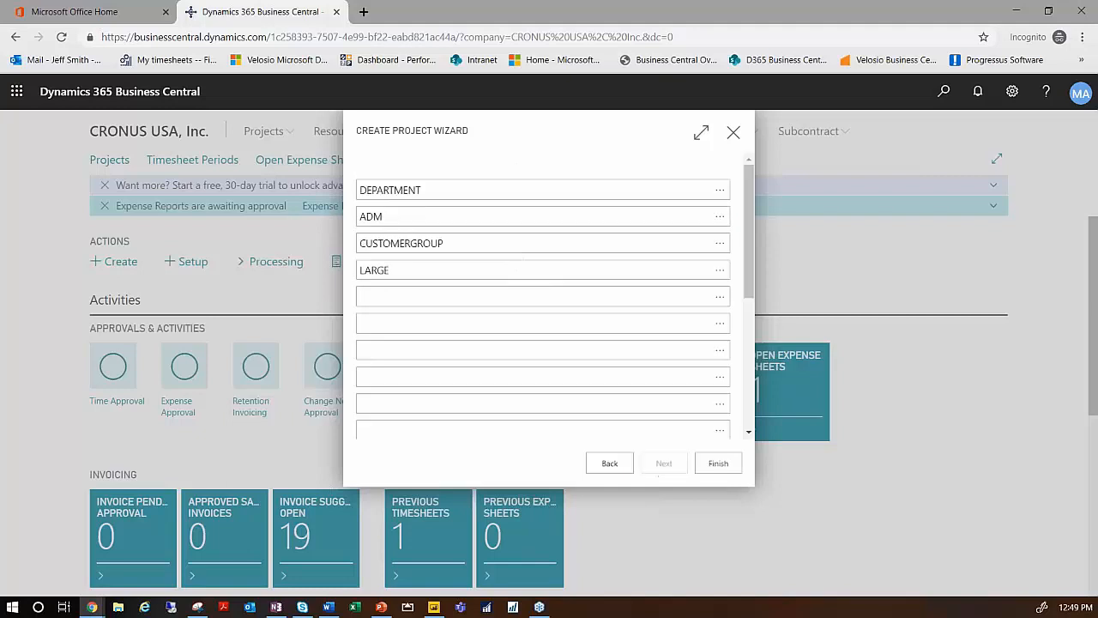
click(714, 464)
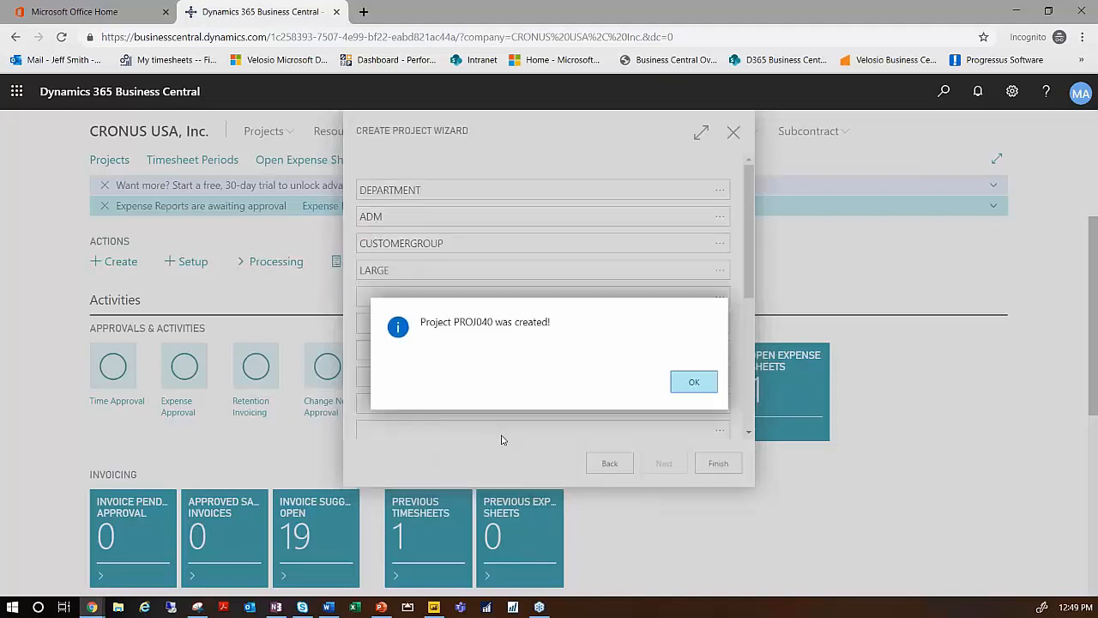
click(684, 383)
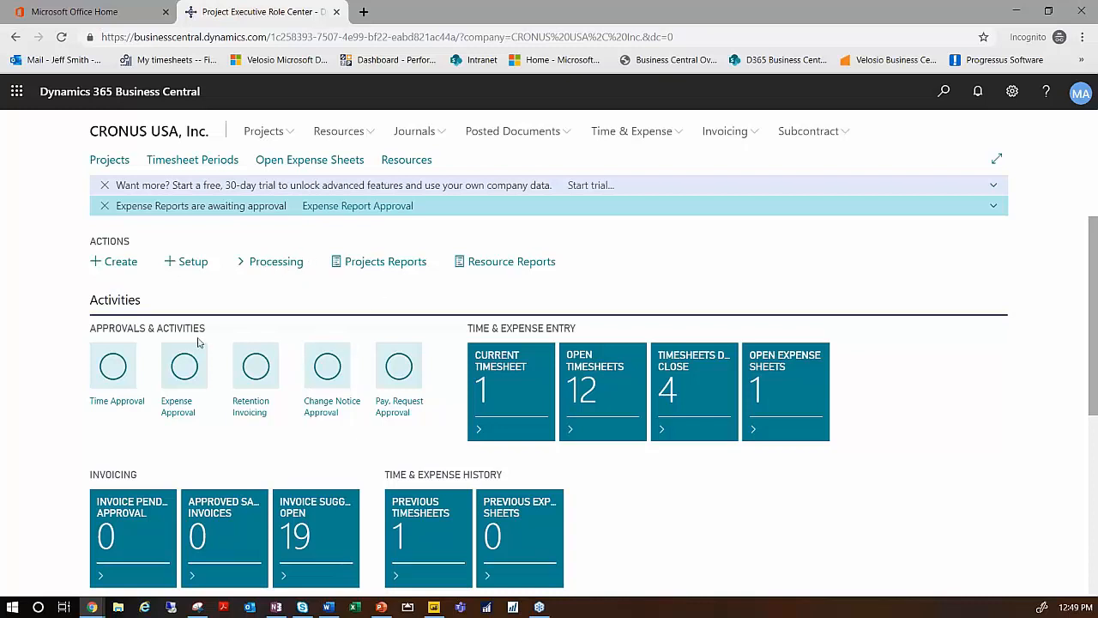
- Open ABC Corporation's New Station project PROJ032 from the Projects list and look through its task lines
click(112, 161)
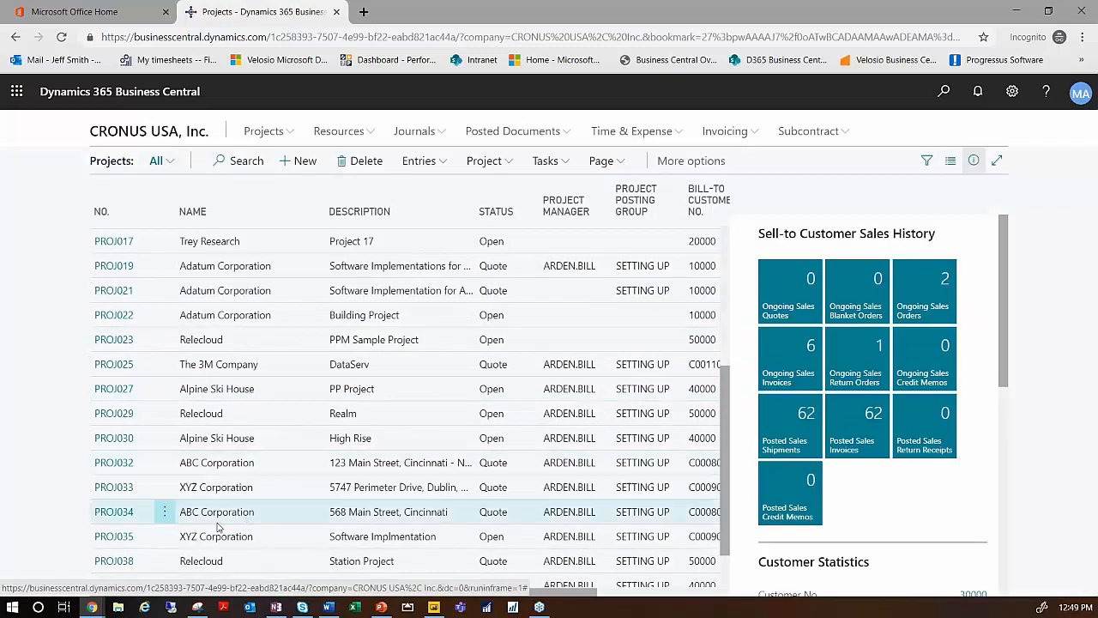
click(118, 468)
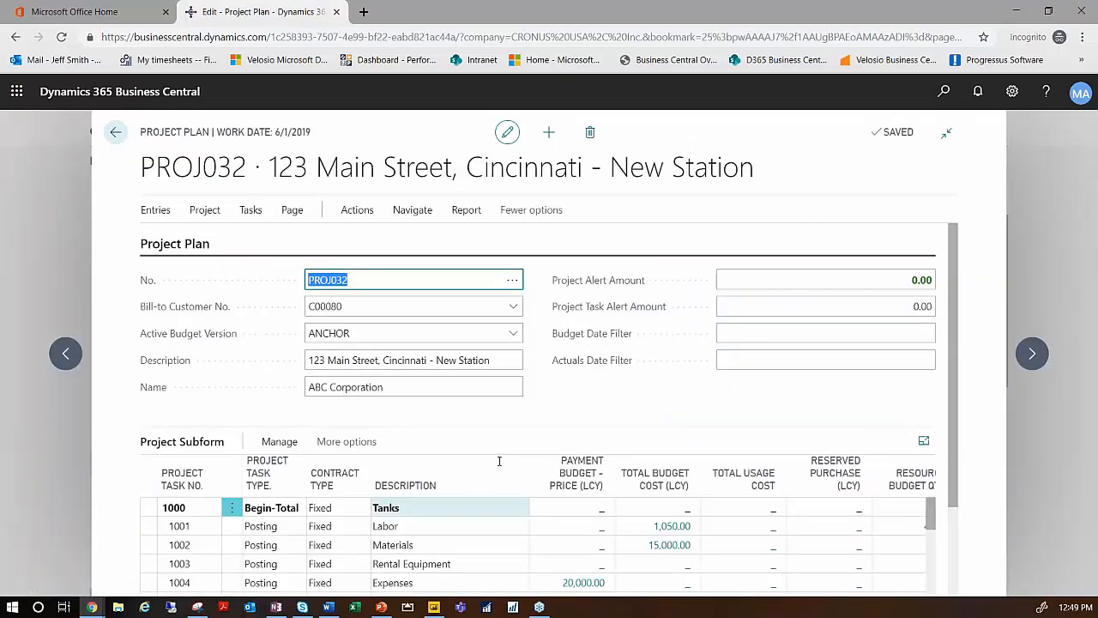
scroll(499, 460, down, 5)
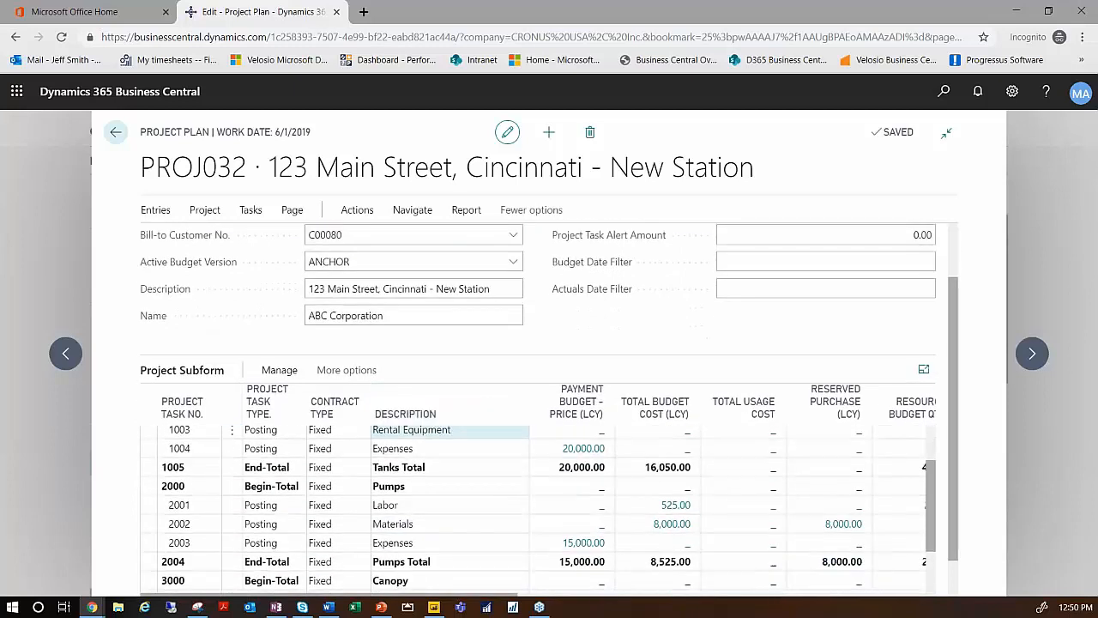
scroll(539, 510, up, 2)
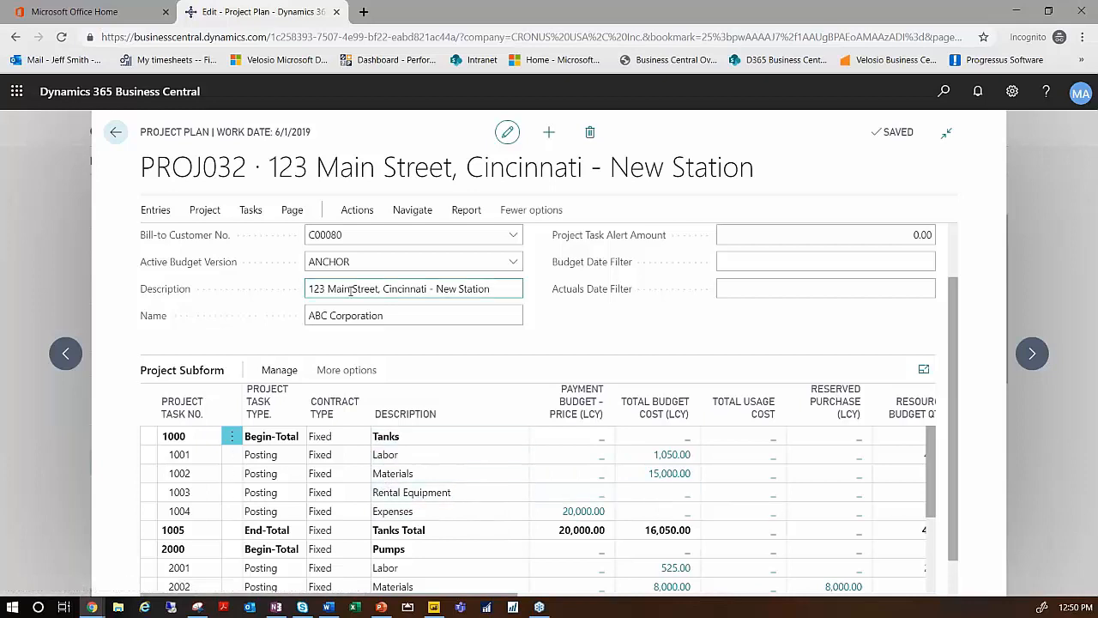
scroll(451, 306, up, 1)
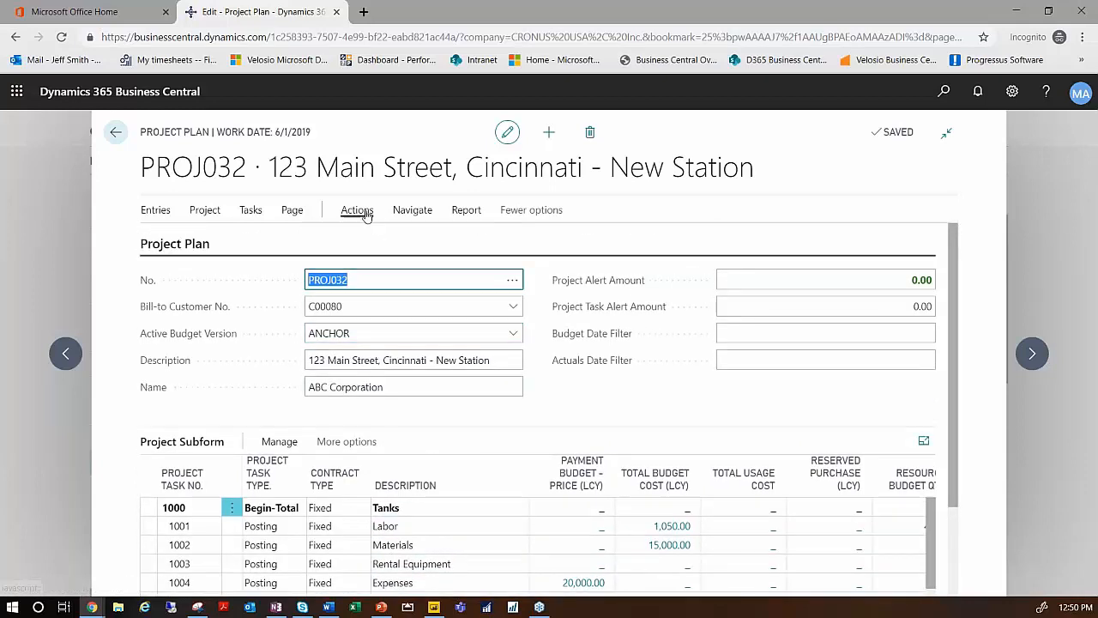
- Open the project's Budget Matrix and look through its budget lines
click(356, 210)
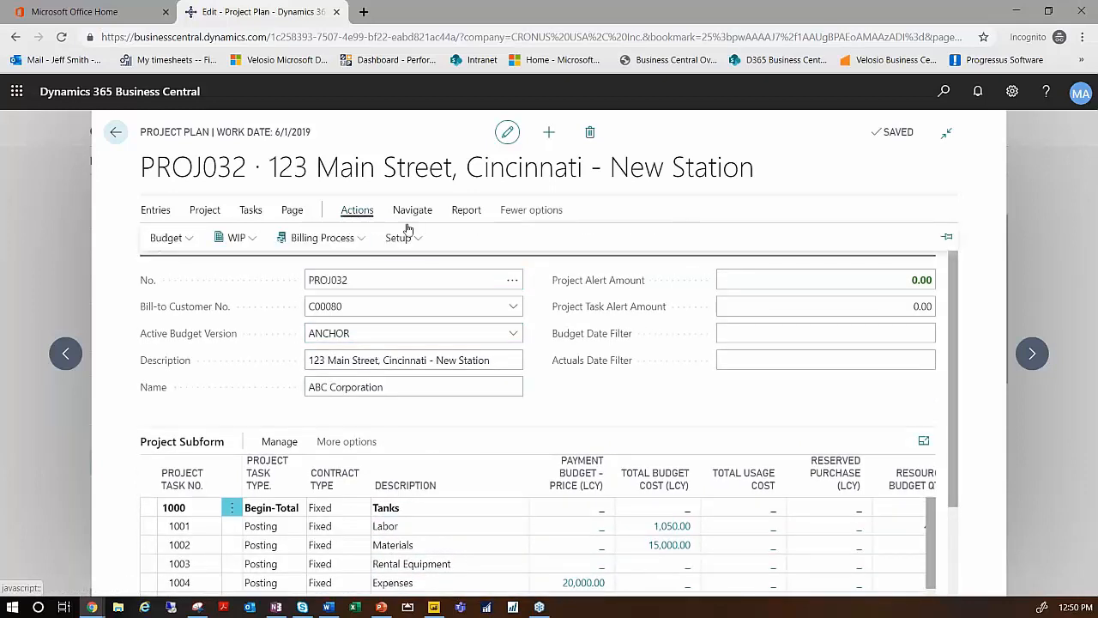
click(191, 245)
click(186, 266)
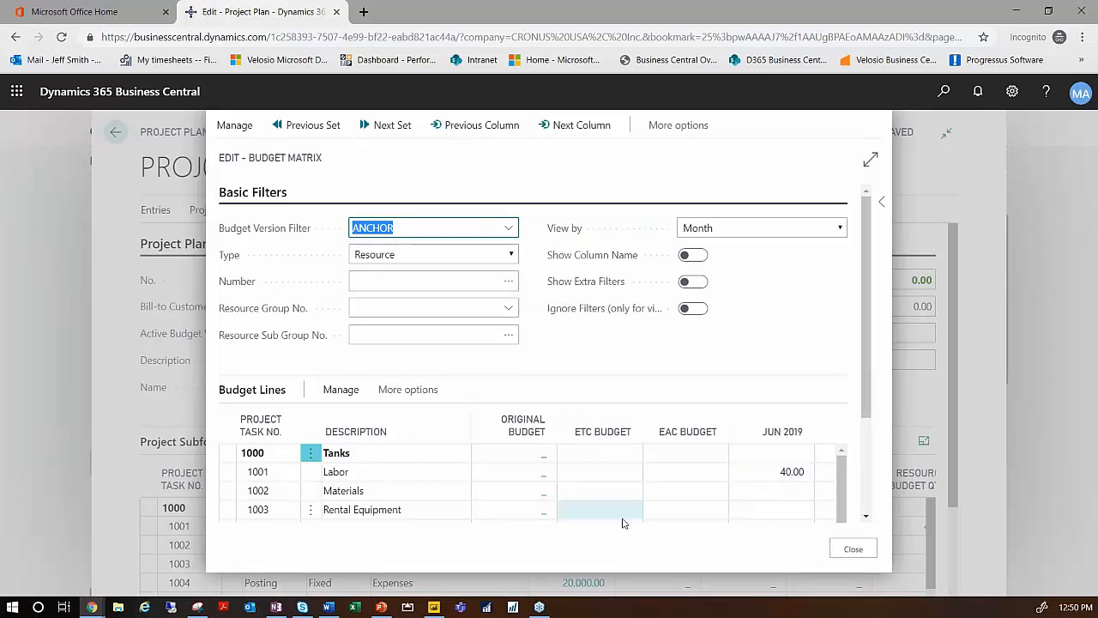
scroll(666, 519, down, 5)
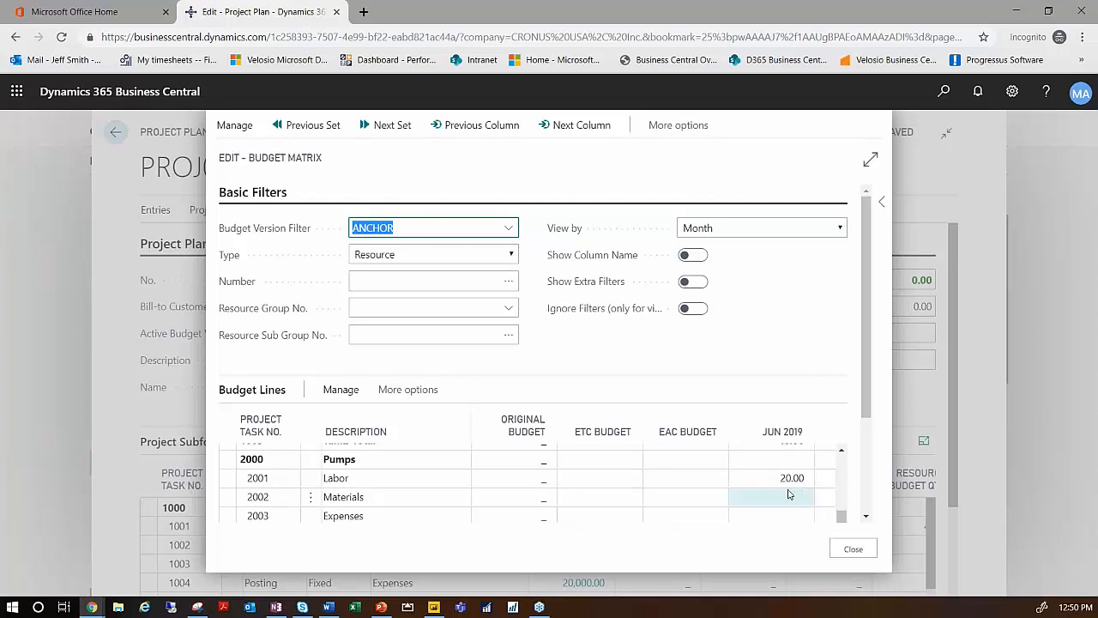
scroll(786, 496, down, 1)
scroll(784, 496, up, 5)
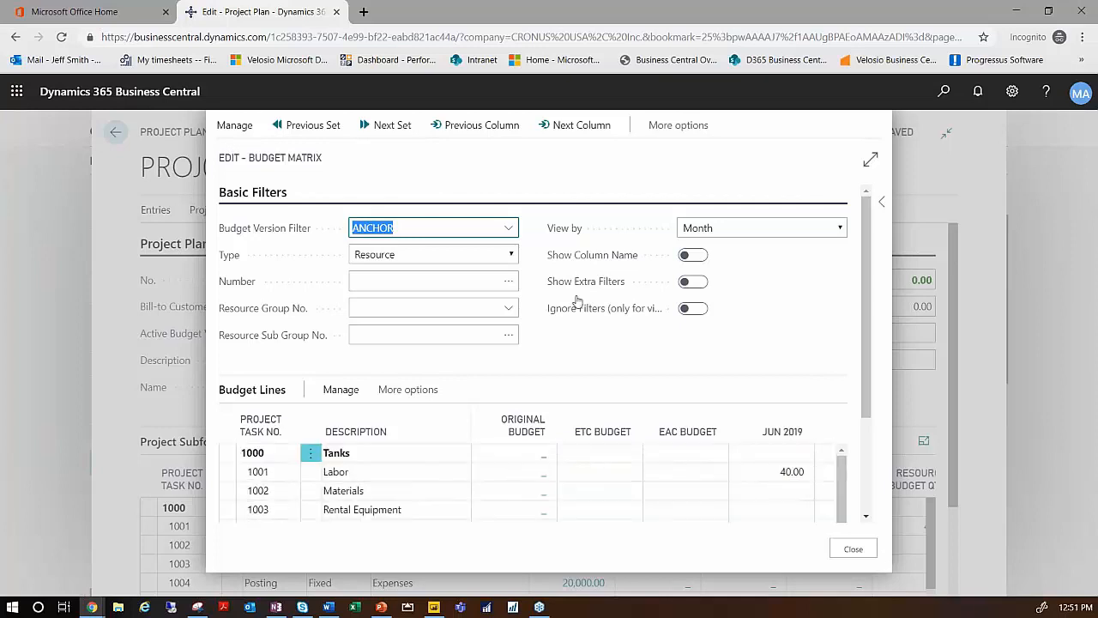
- Filter the Budget Matrix to the first resource in the list and view the budget by Day
click(509, 285)
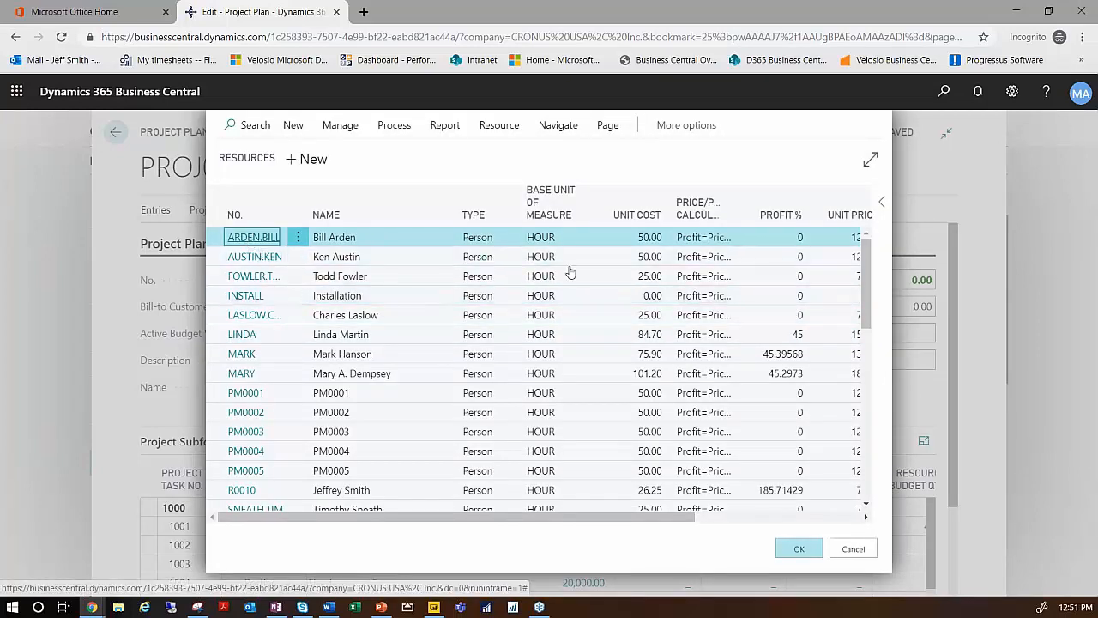
key(Return)
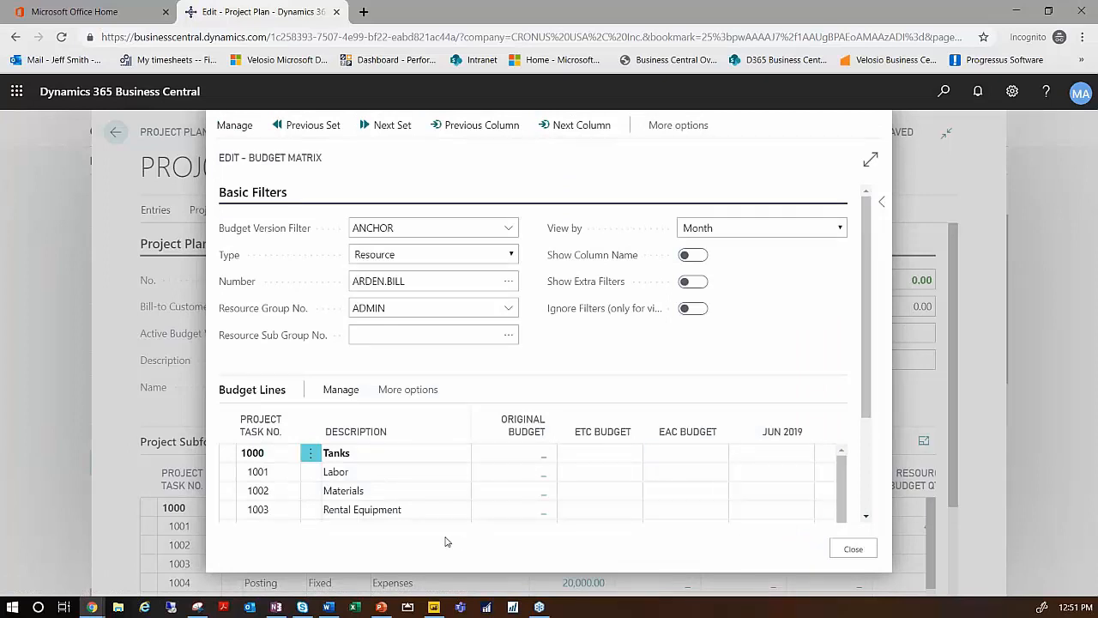
click(841, 228)
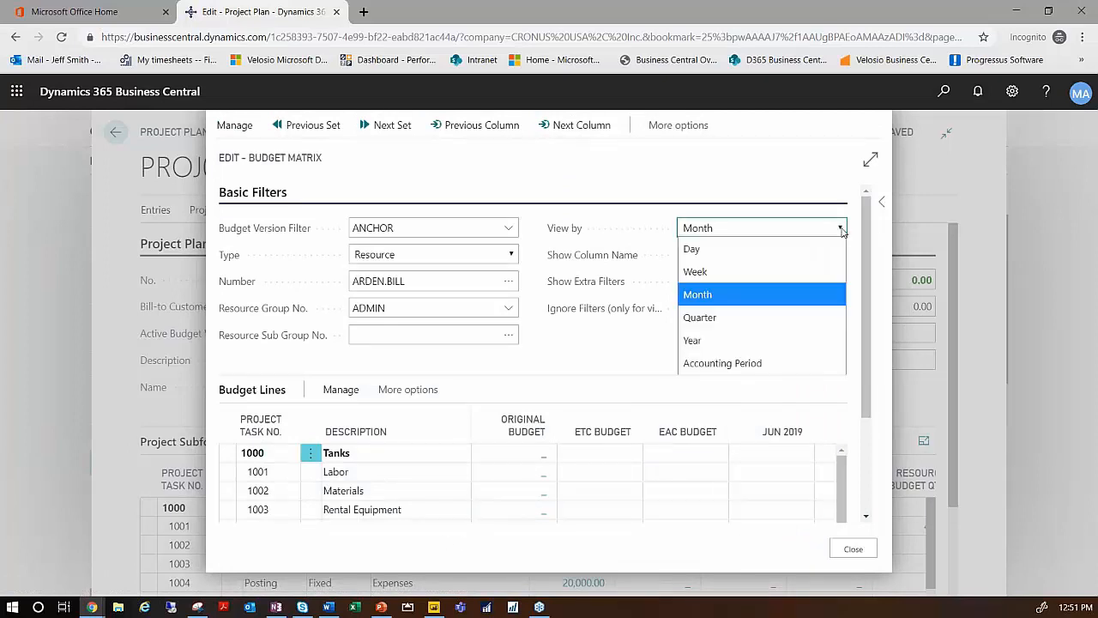
click(694, 249)
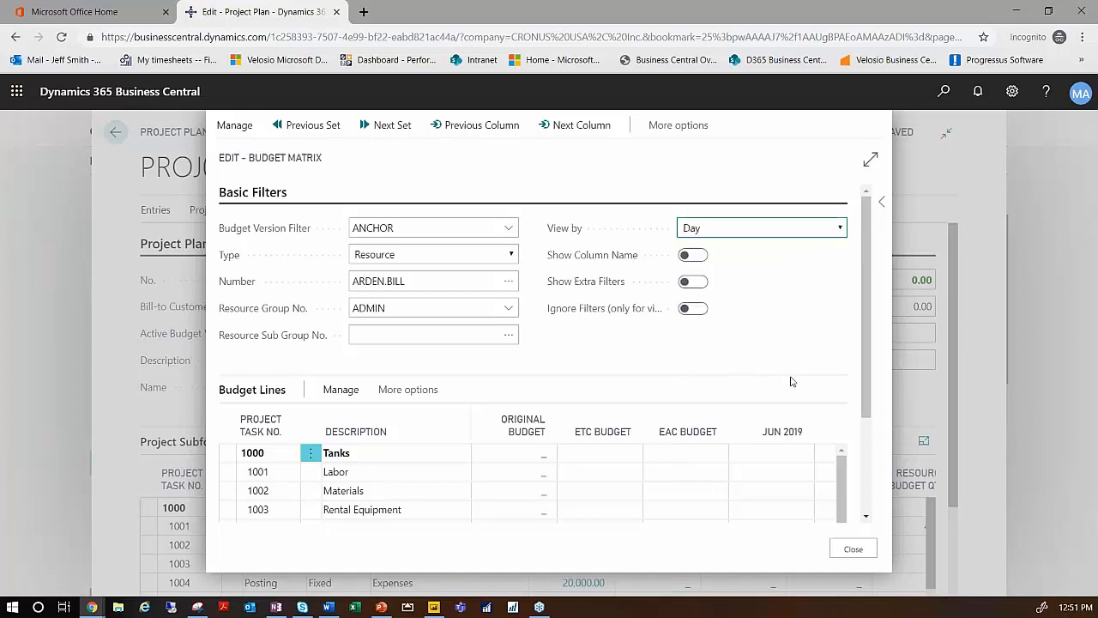
- View the Budget Matrix by Week and budget 20 in week 22.2019 and 40 in week 23.2019 for Pumps task 2001 Labor
click(844, 506)
scroll(867, 498, down, 1)
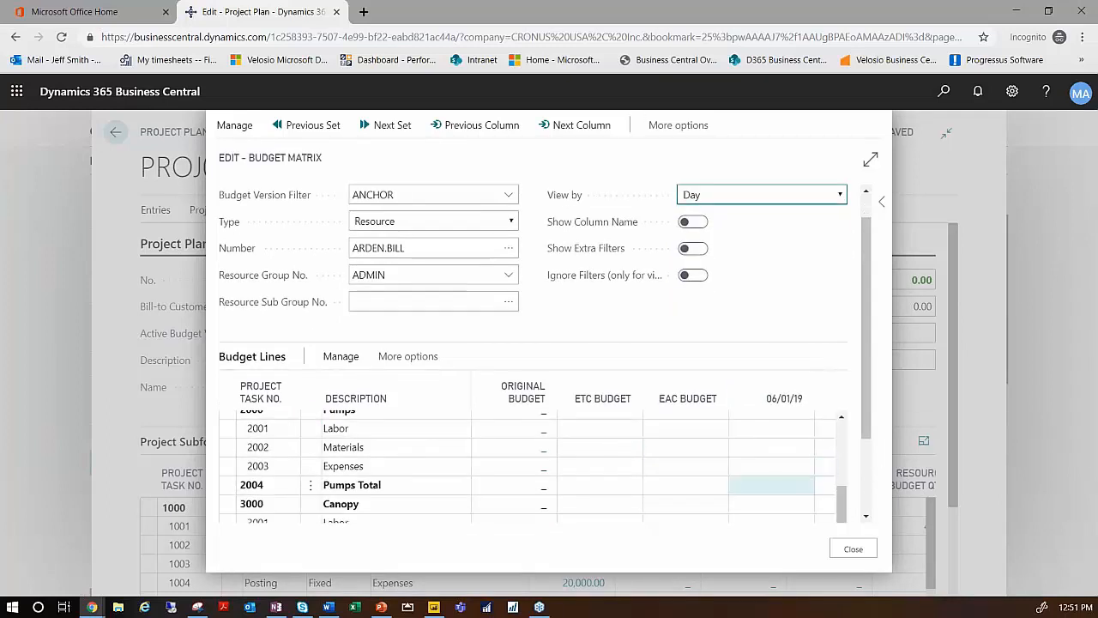
click(841, 198)
click(708, 238)
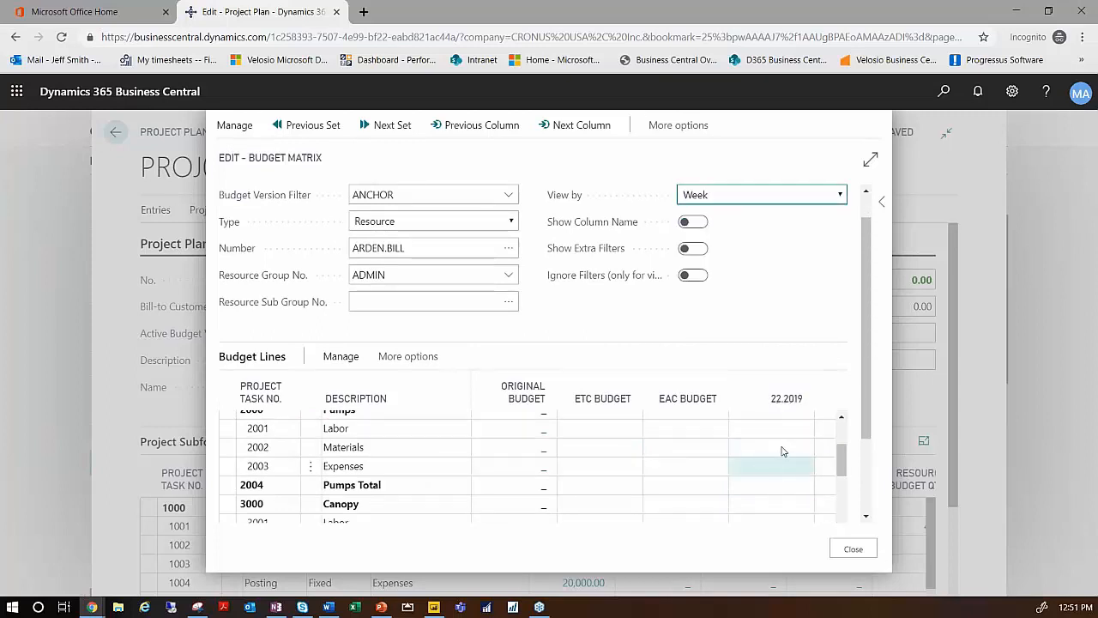
click(782, 433)
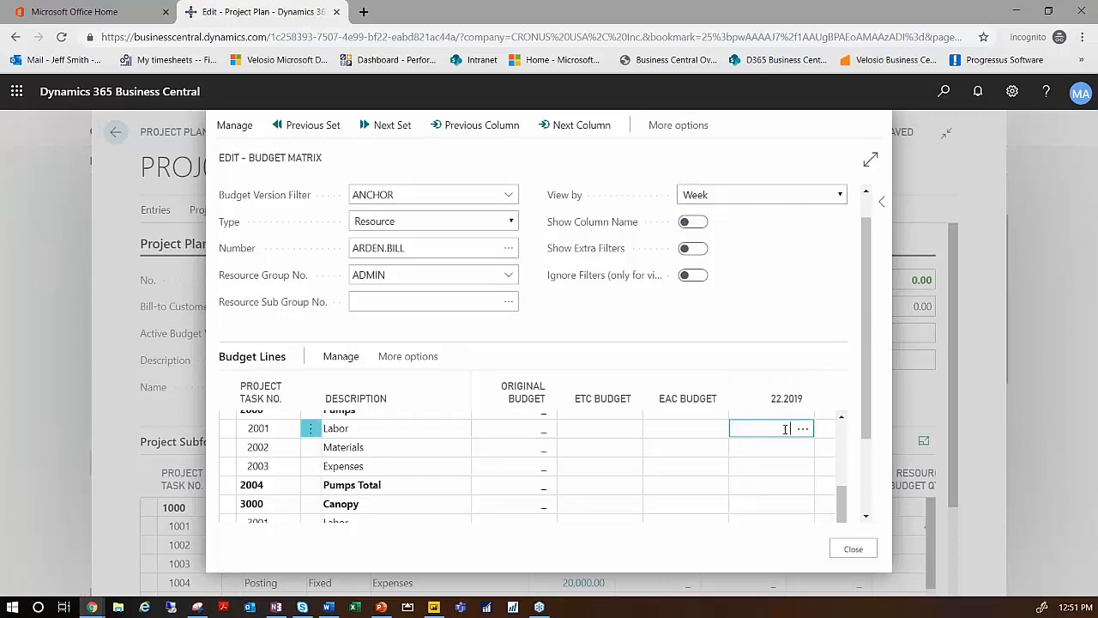
text(20)
key(Tab)
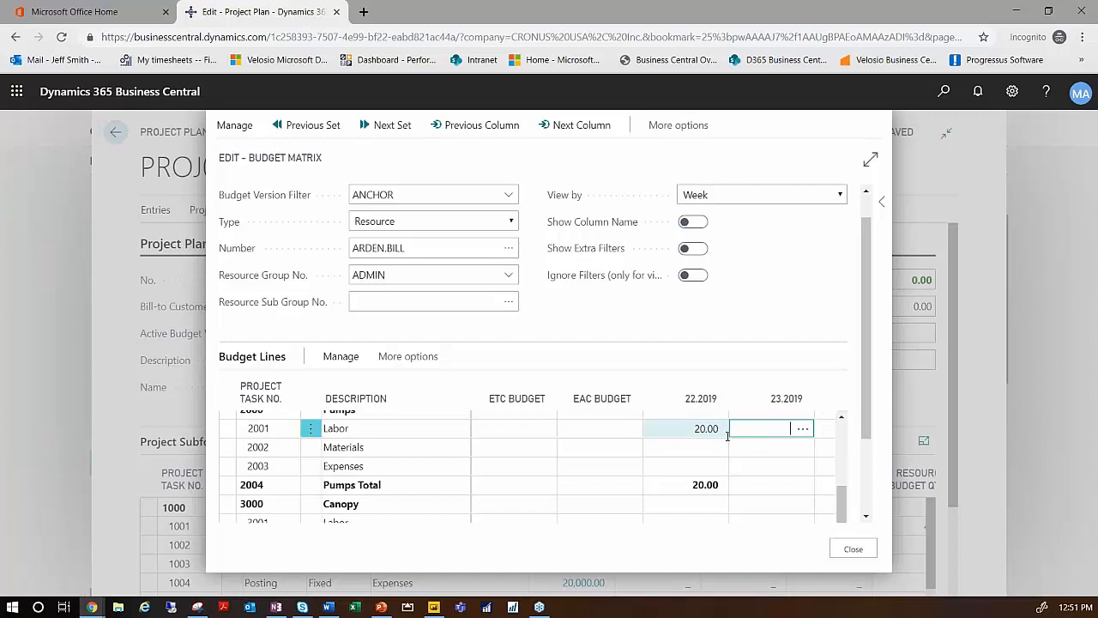
key(Tab)
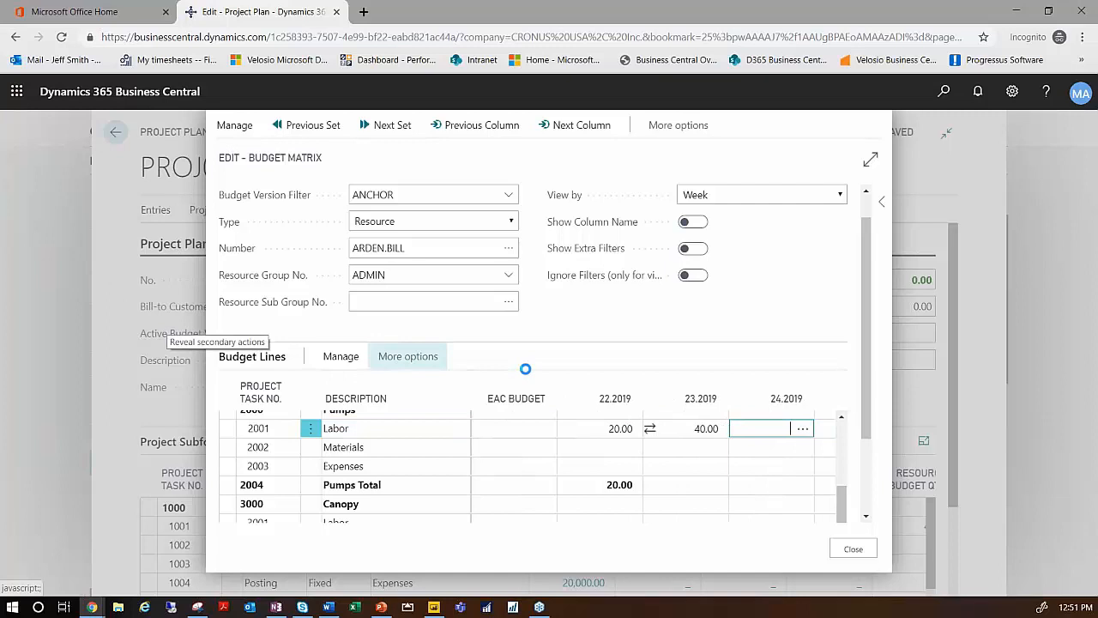
- Check the budget Type options, close the Budget Matrix and look at the payment budgets of the Tanks tasks in the project plan
click(512, 222)
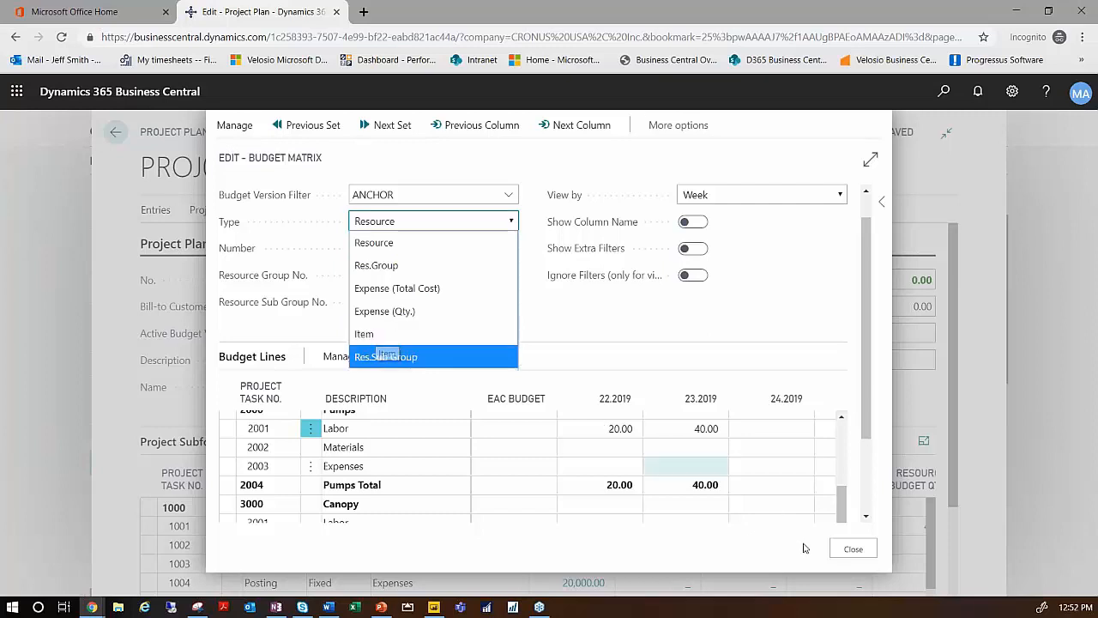
click(859, 552)
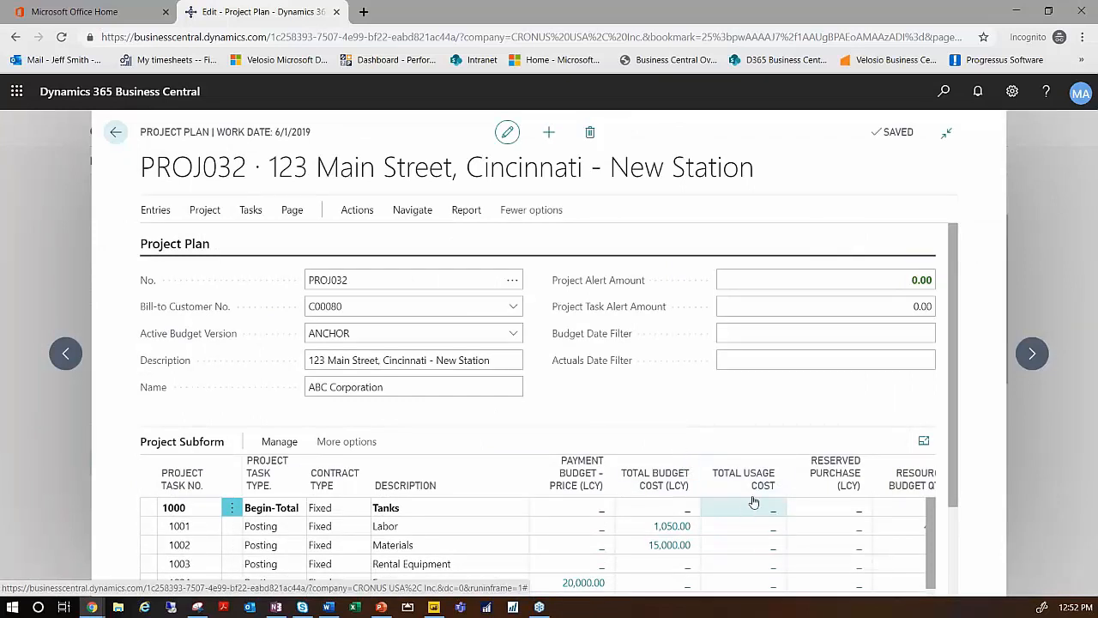
scroll(614, 537, down, 1)
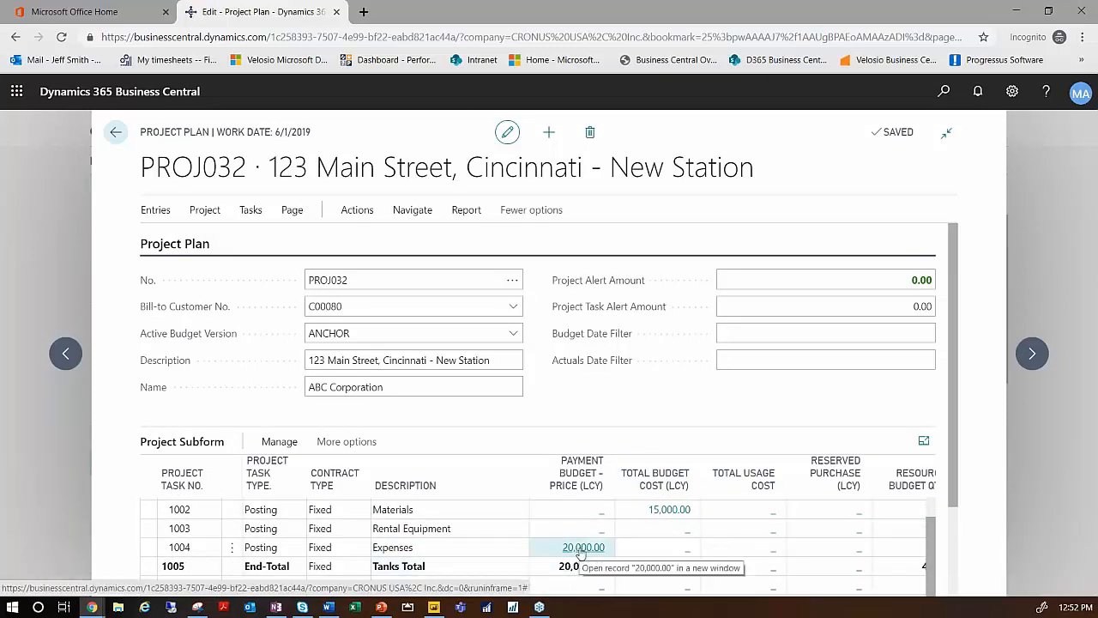
- Open the project's Milestones setup, close it without entries and look at the payment budget on the Pumps tasks
click(357, 210)
click(404, 238)
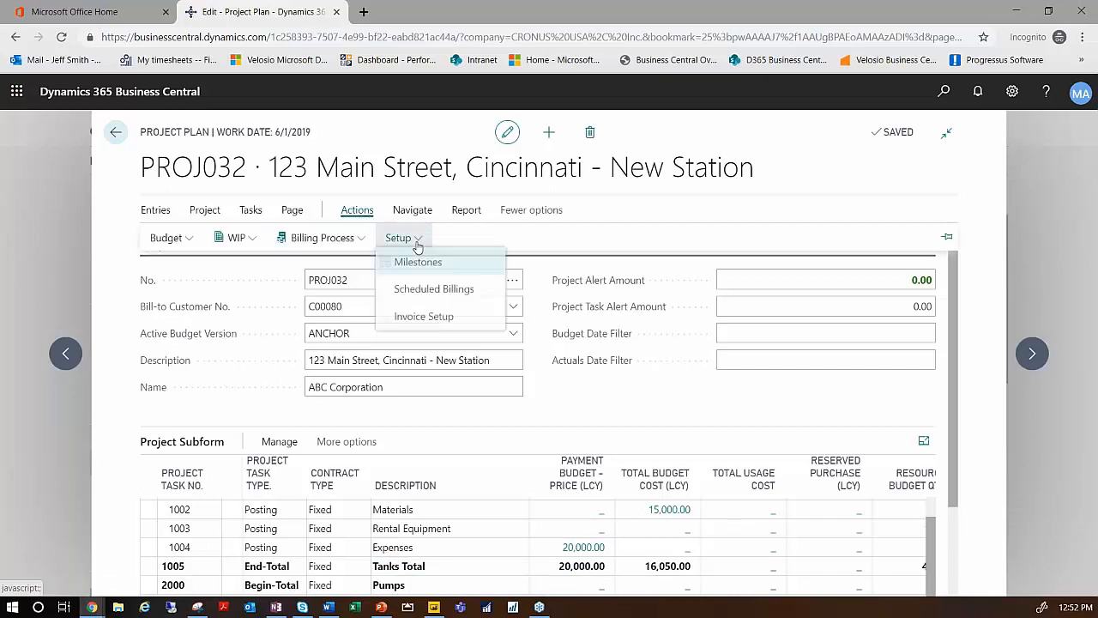
click(424, 267)
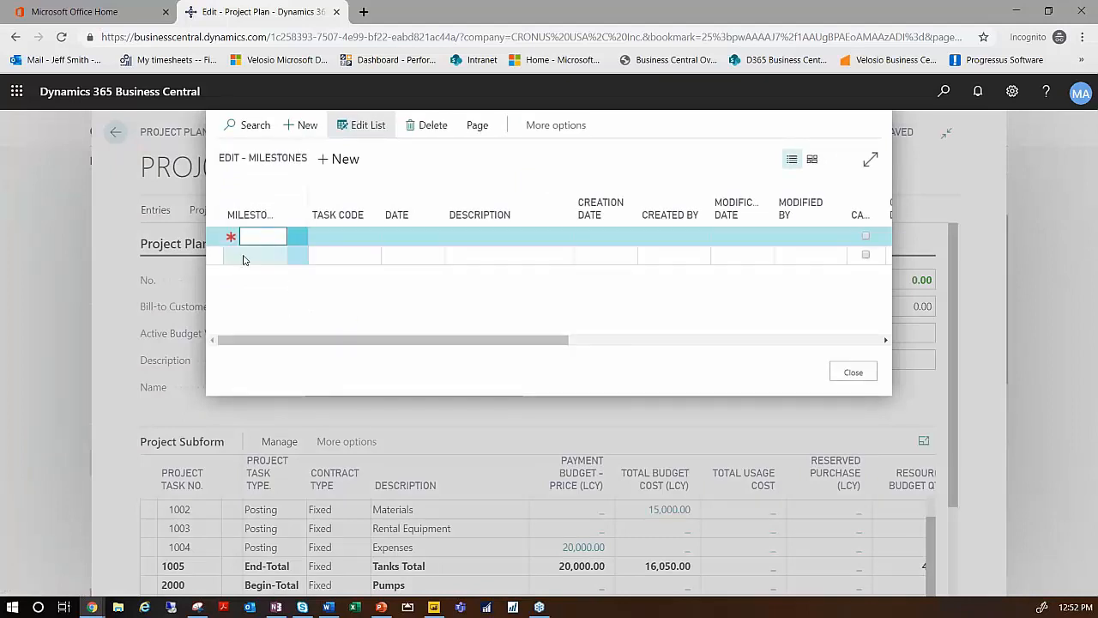
click(849, 376)
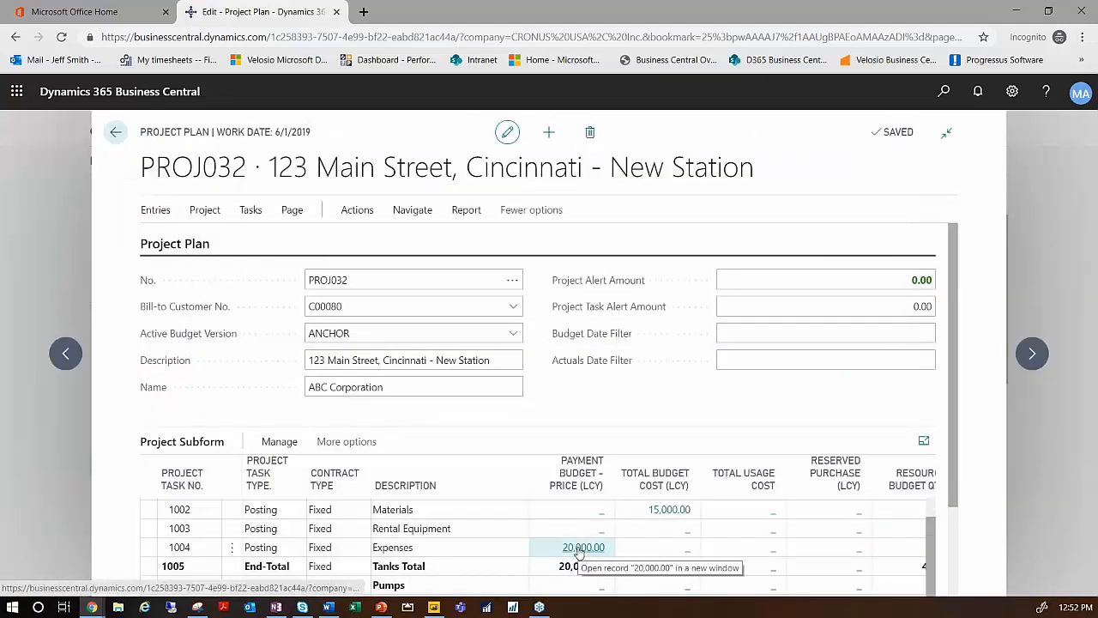
scroll(579, 554, down, 5)
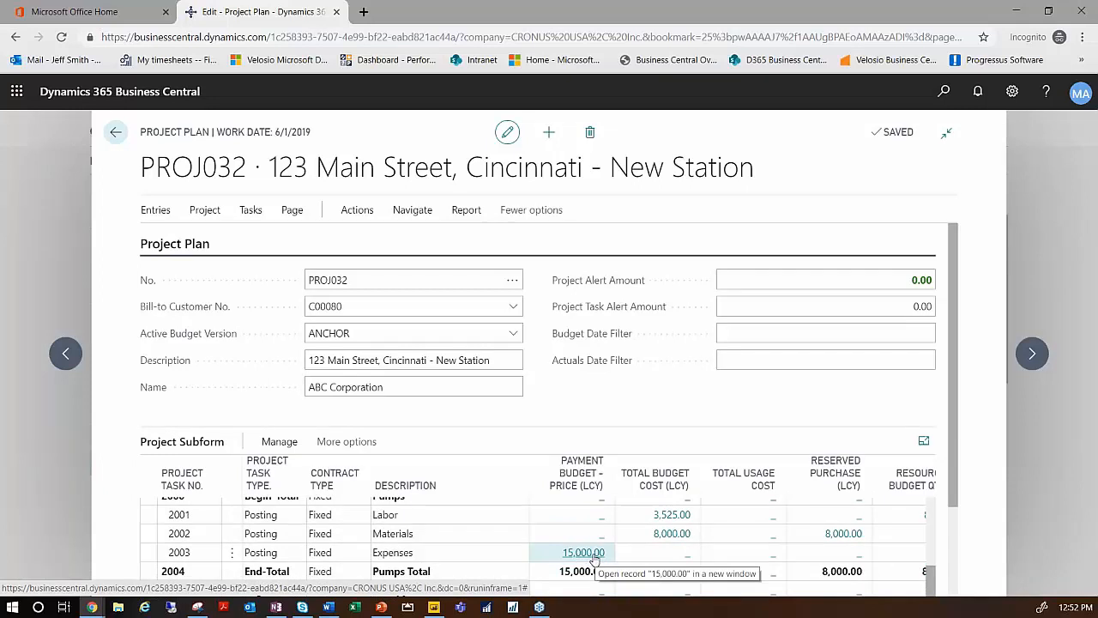
- Set the status of project PROJ032 to Open on its project card and return to the project plan
scroll(589, 556, up, 5)
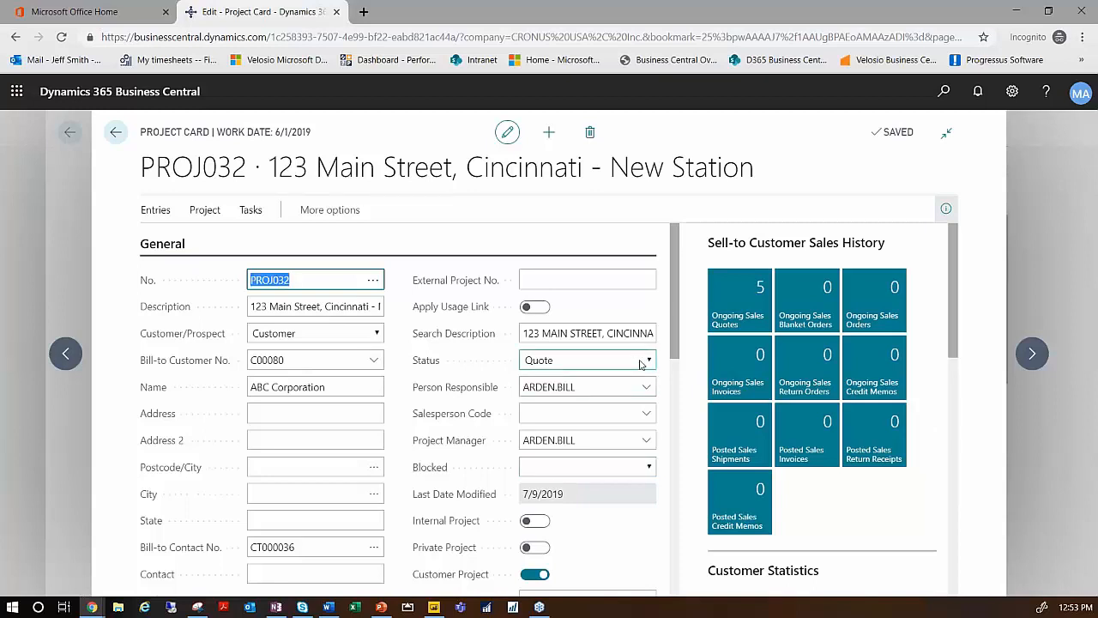
click(649, 362)
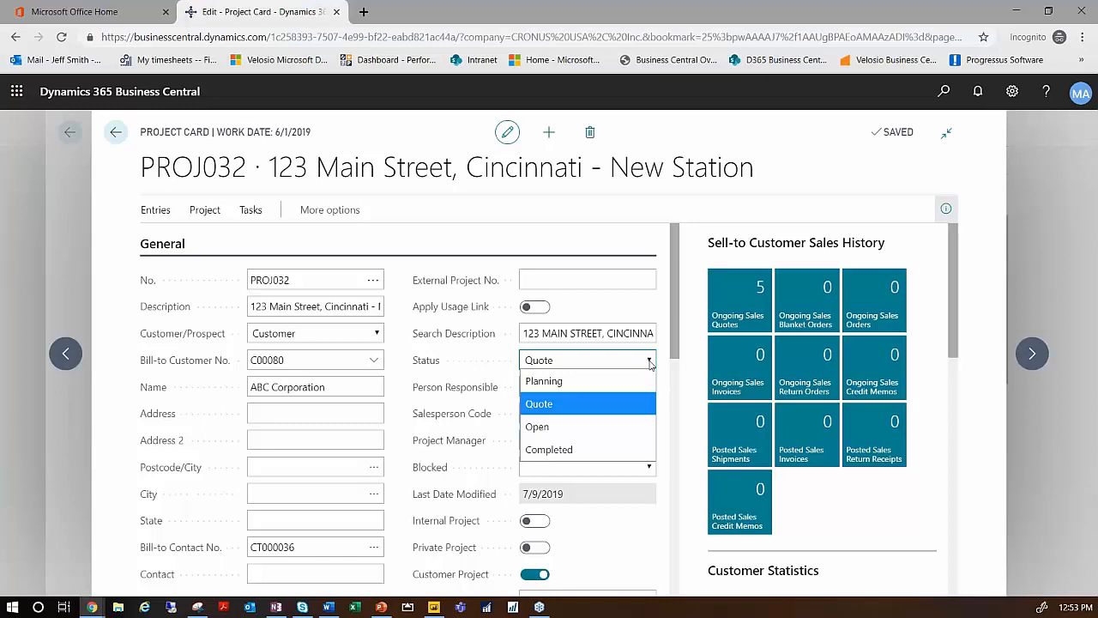
click(571, 427)
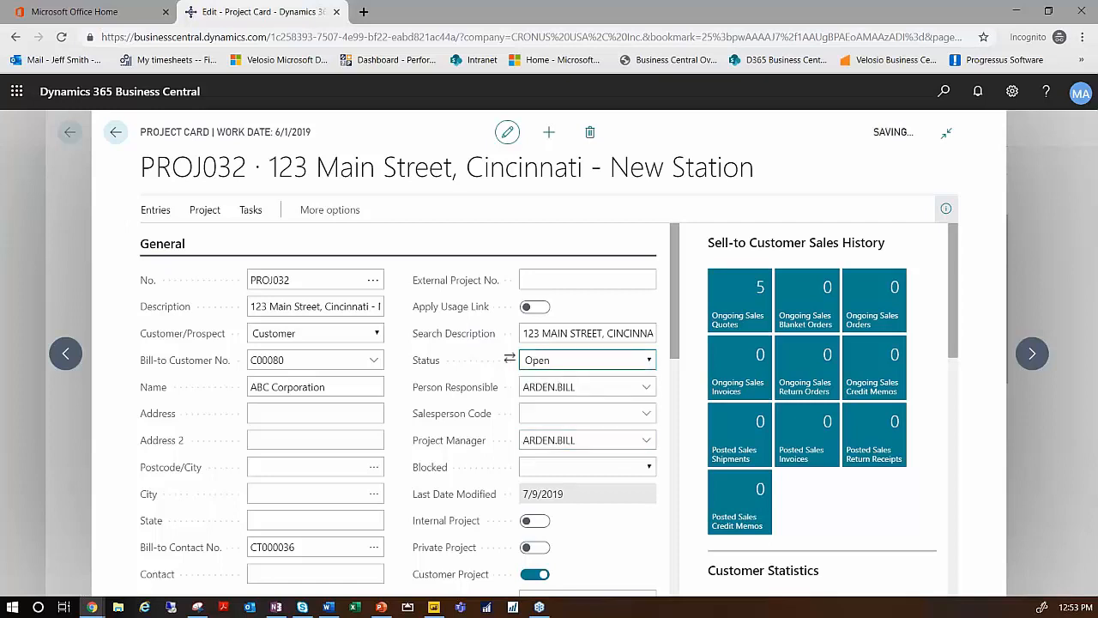
click(283, 438)
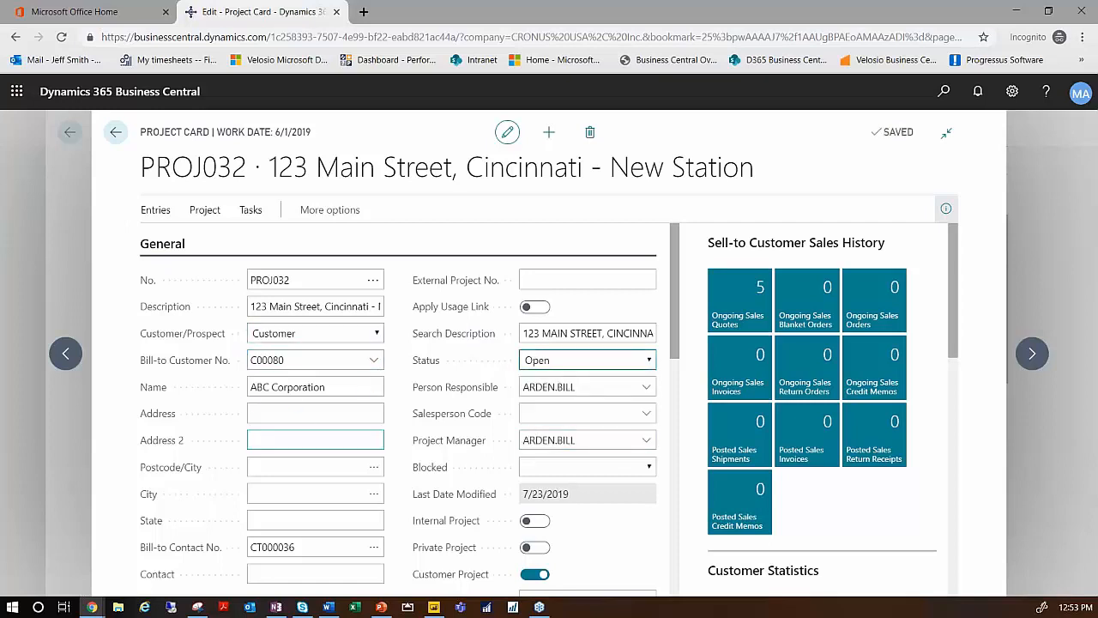
click(116, 133)
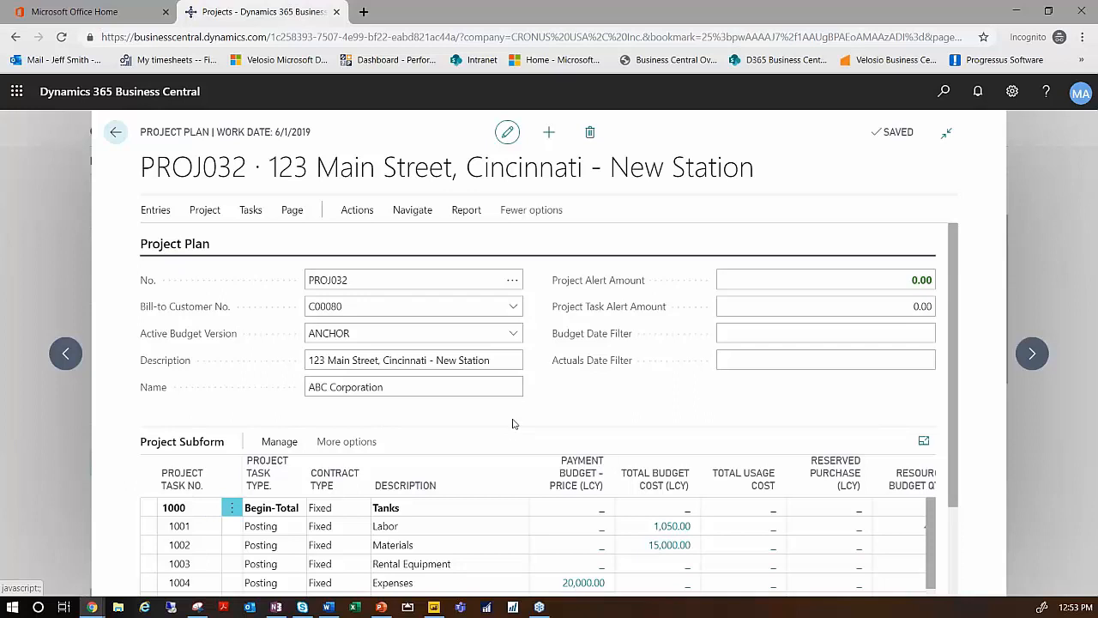
- Look through the plan's task lines and the available entry views, and go back to the role center
scroll(670, 545, down, 4)
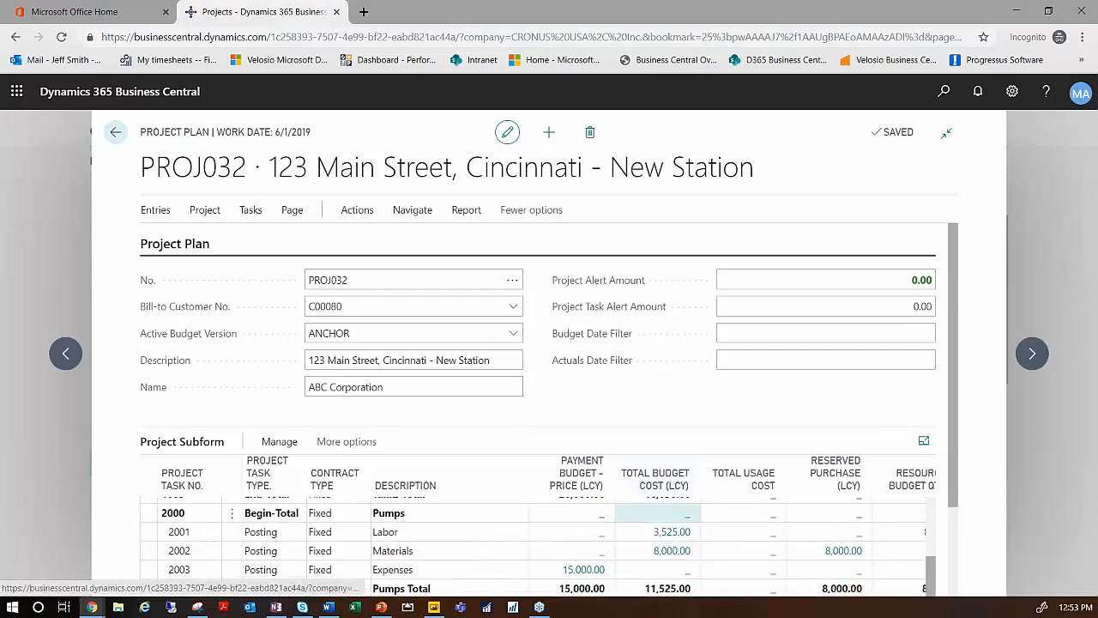
scroll(629, 549, up, 5)
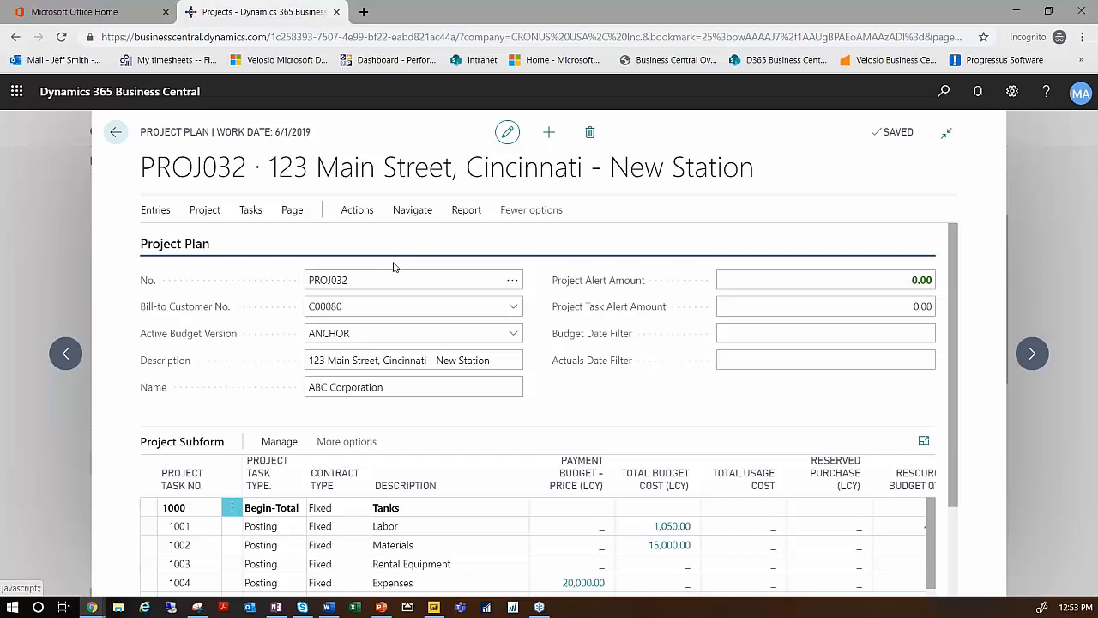
click(160, 213)
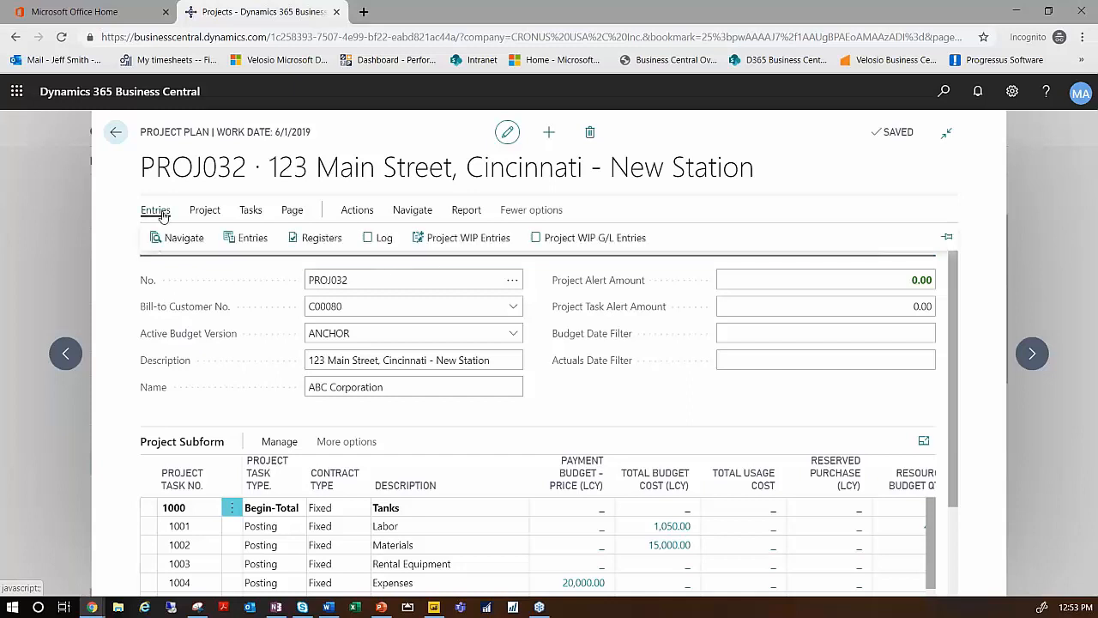
click(116, 137)
click(140, 134)
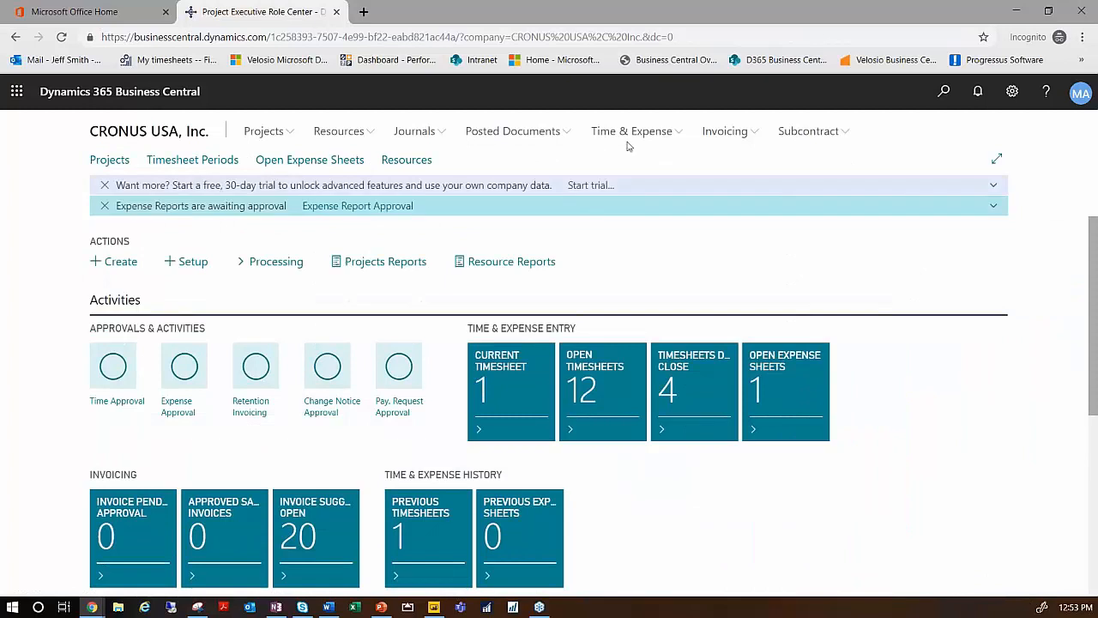
- Open the Timesheet Entry list under Time & Expense and open the first resource's timesheet
click(677, 135)
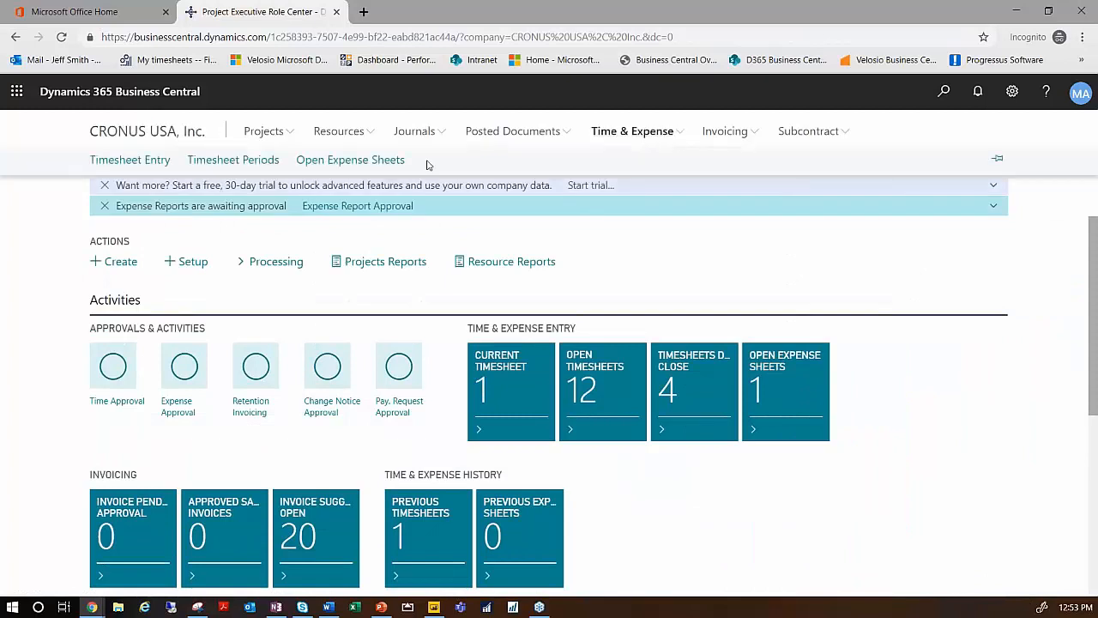
click(133, 163)
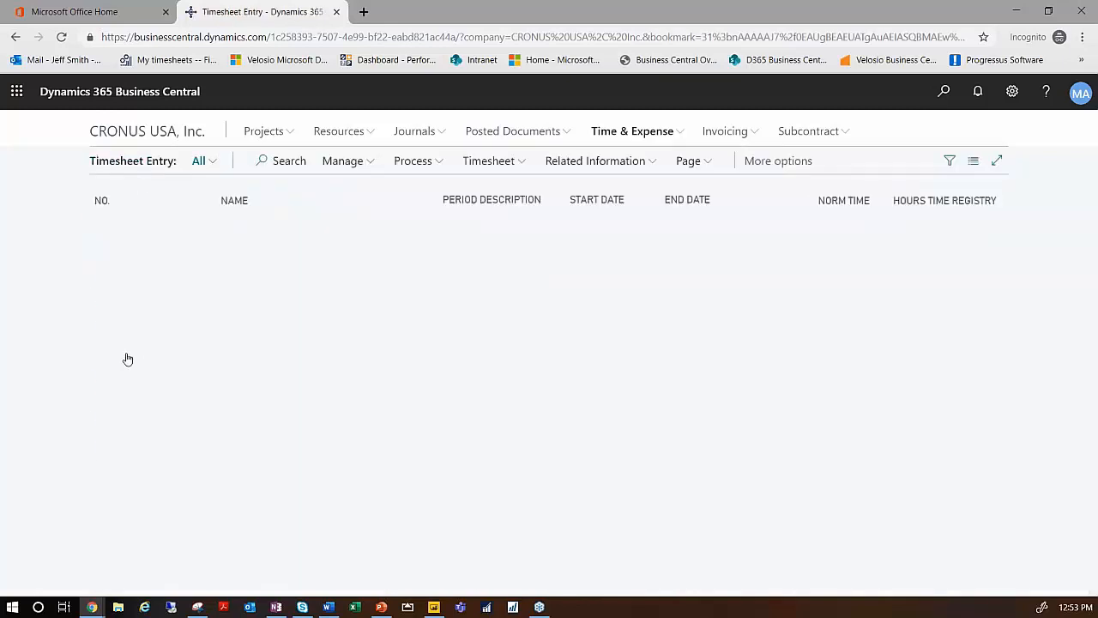
click(119, 230)
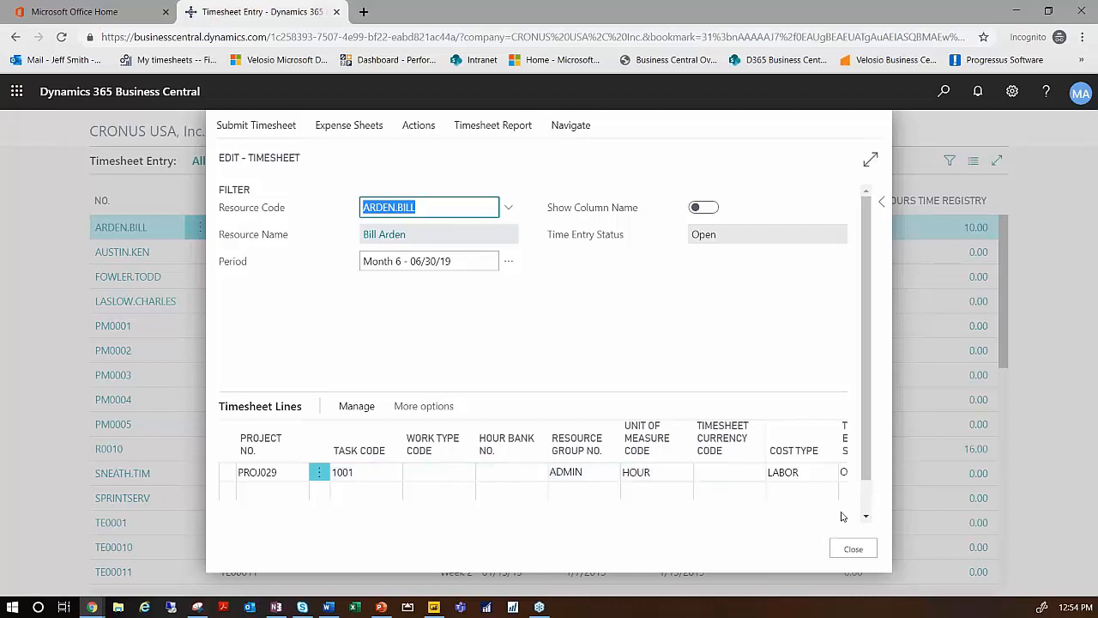
- Look across the daily hour columns of the PROJ029 timesheet line and close the timesheet
scroll(699, 503, down, 1)
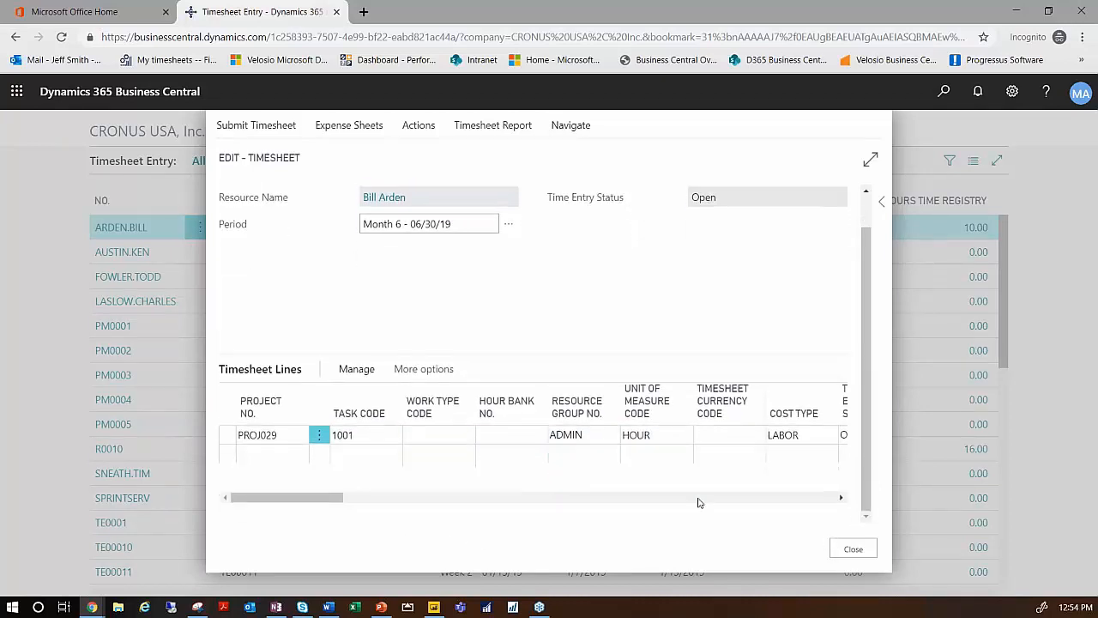
click(843, 499)
click(842, 499)
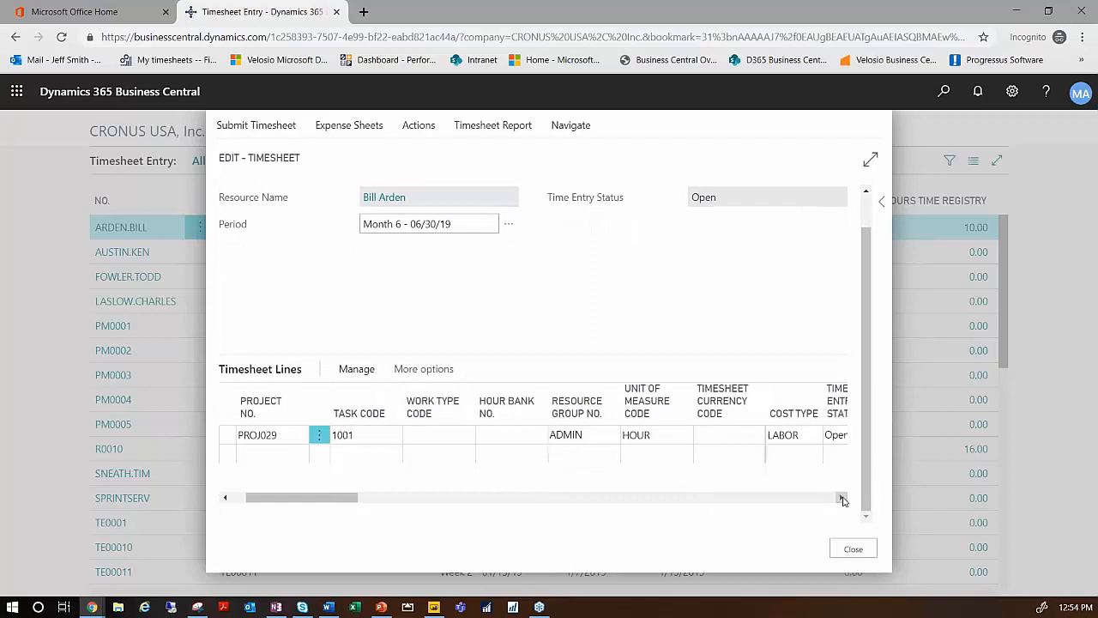
click(843, 499)
click(842, 500)
click(842, 500)
click(843, 500)
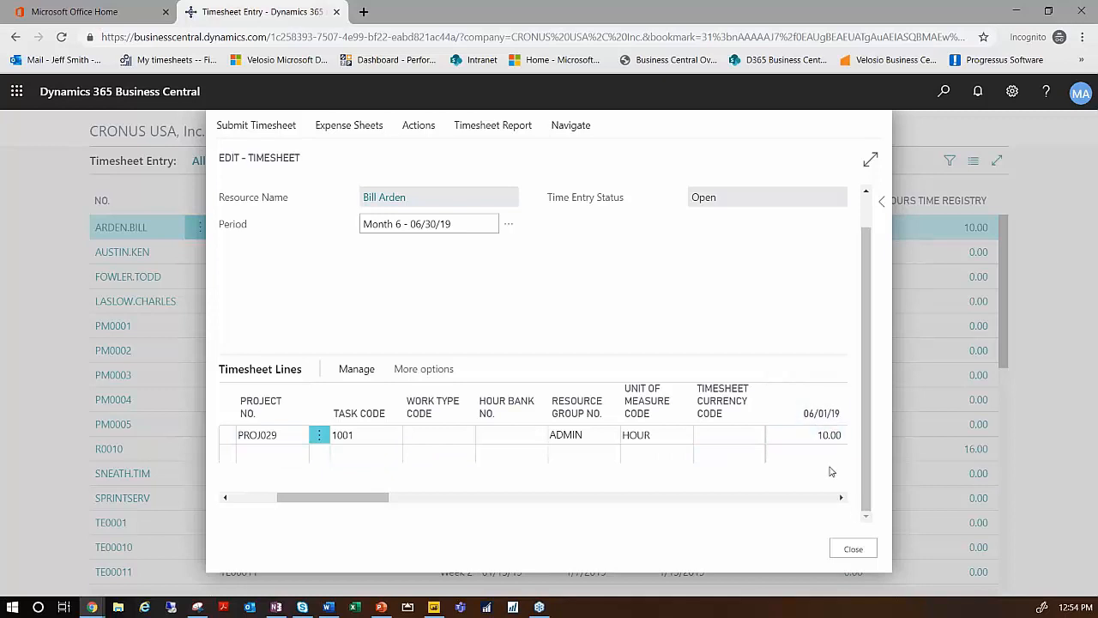
drag(388, 502, 460, 504)
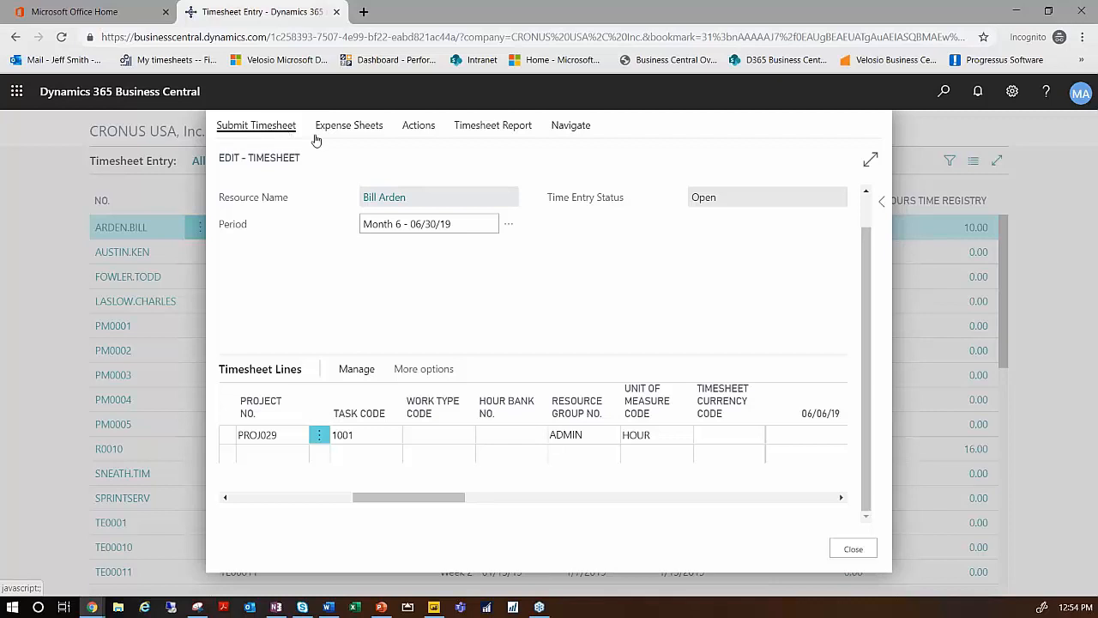
click(858, 551)
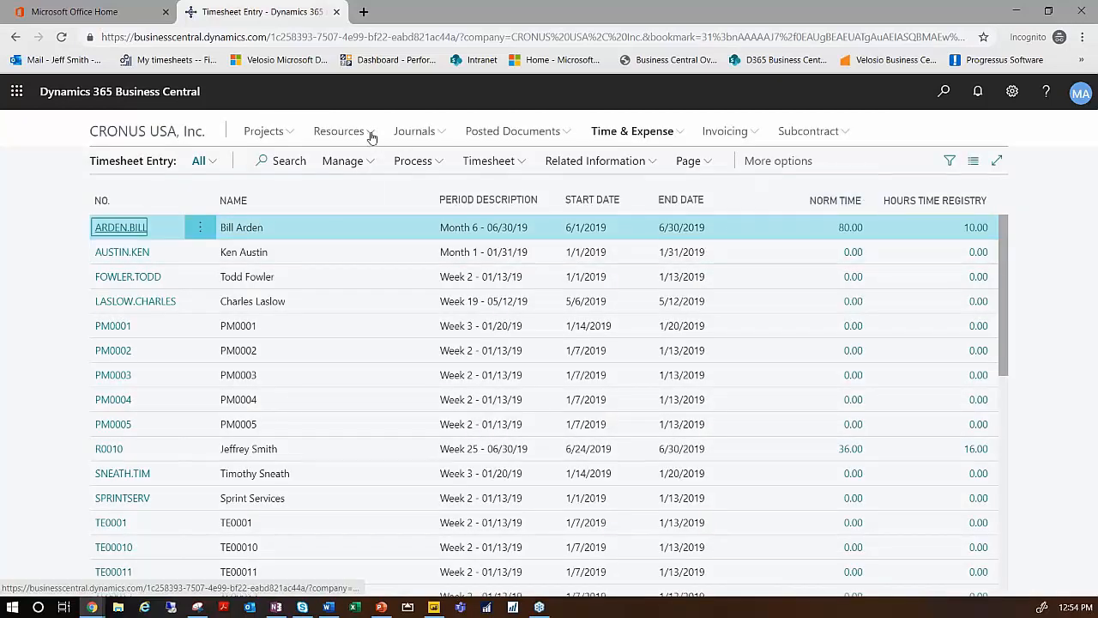
- Open resource R0010's card from the Resources list and look through its general and invoicing cost and price settings
click(369, 134)
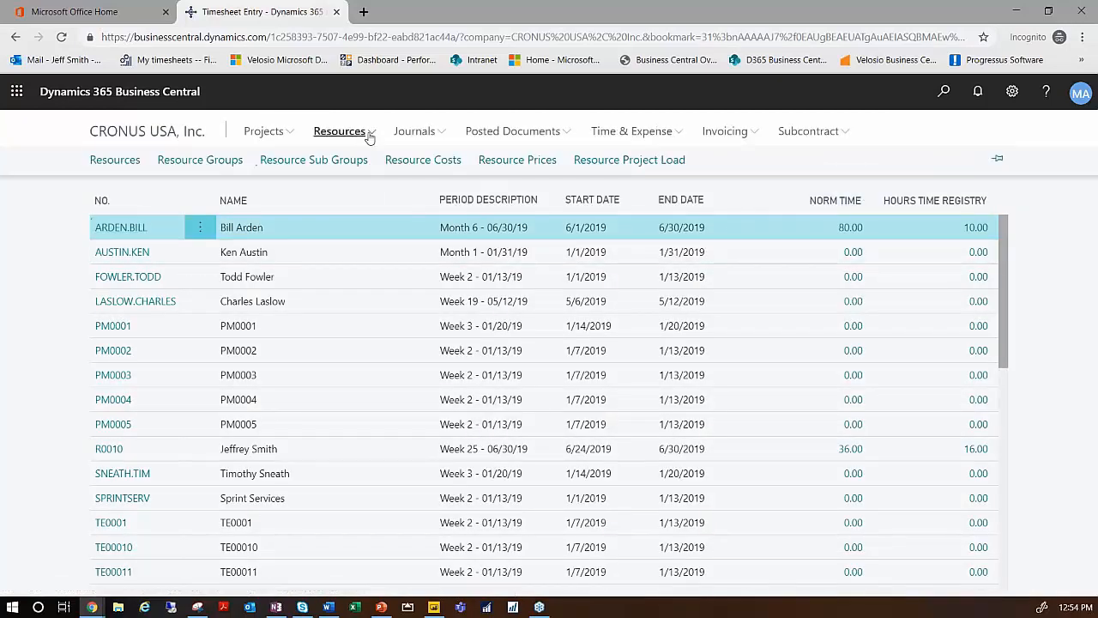
click(120, 165)
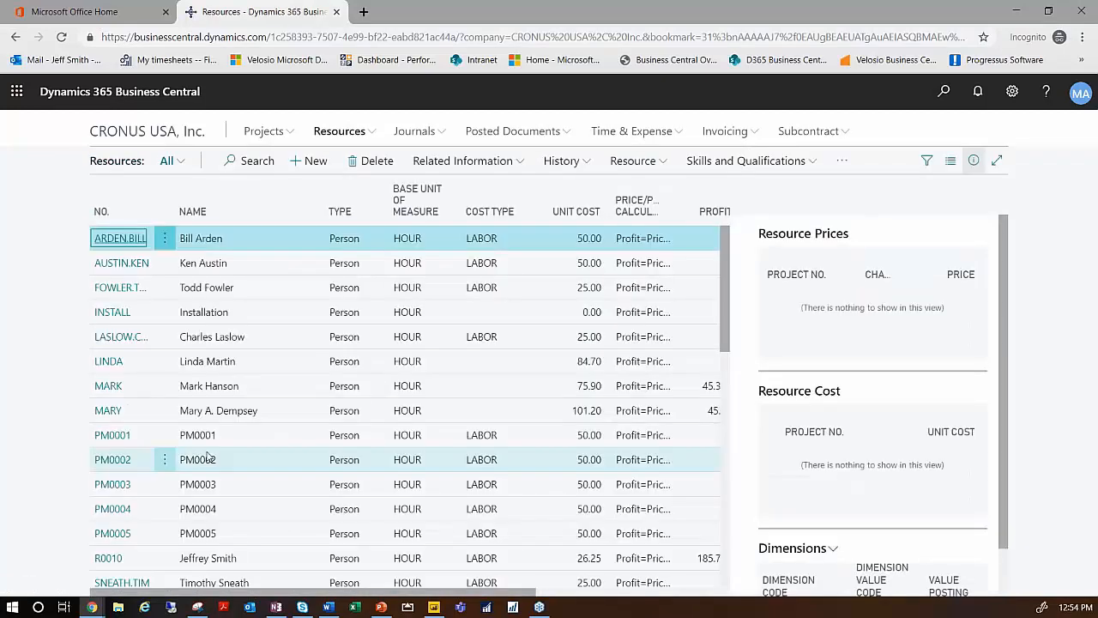
scroll(151, 463, down, 1)
scroll(151, 463, down, 1)
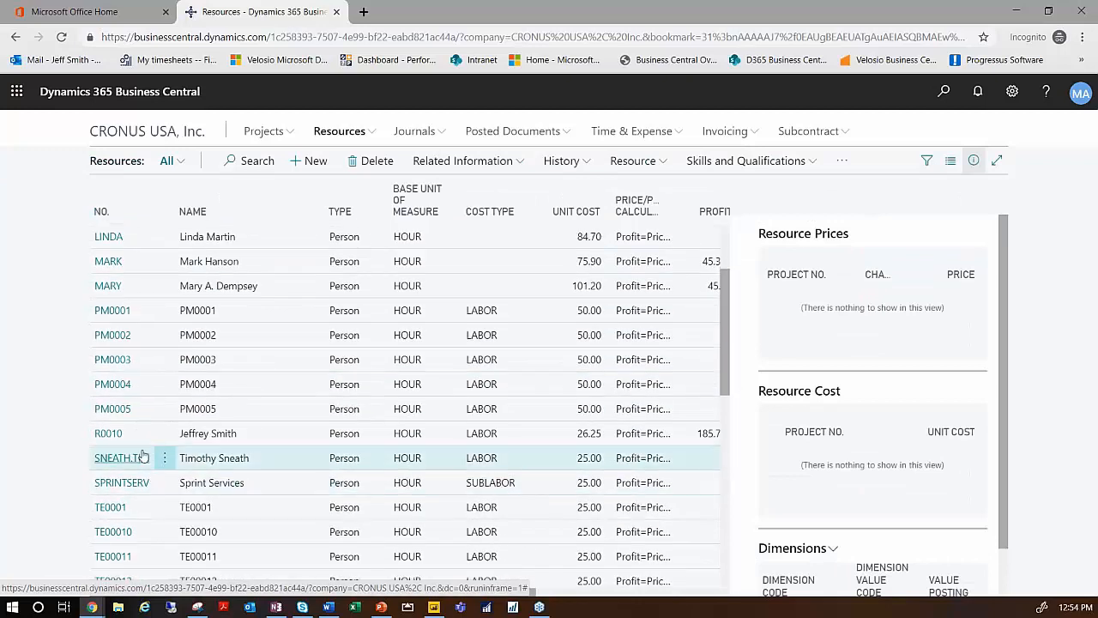
click(109, 435)
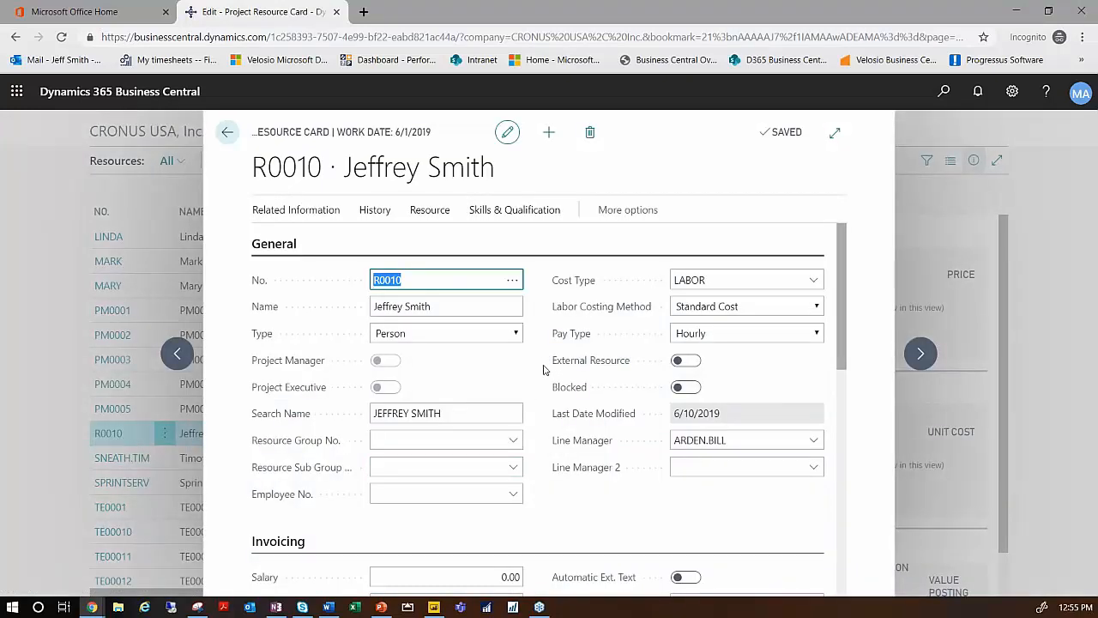
scroll(543, 369, down, 3)
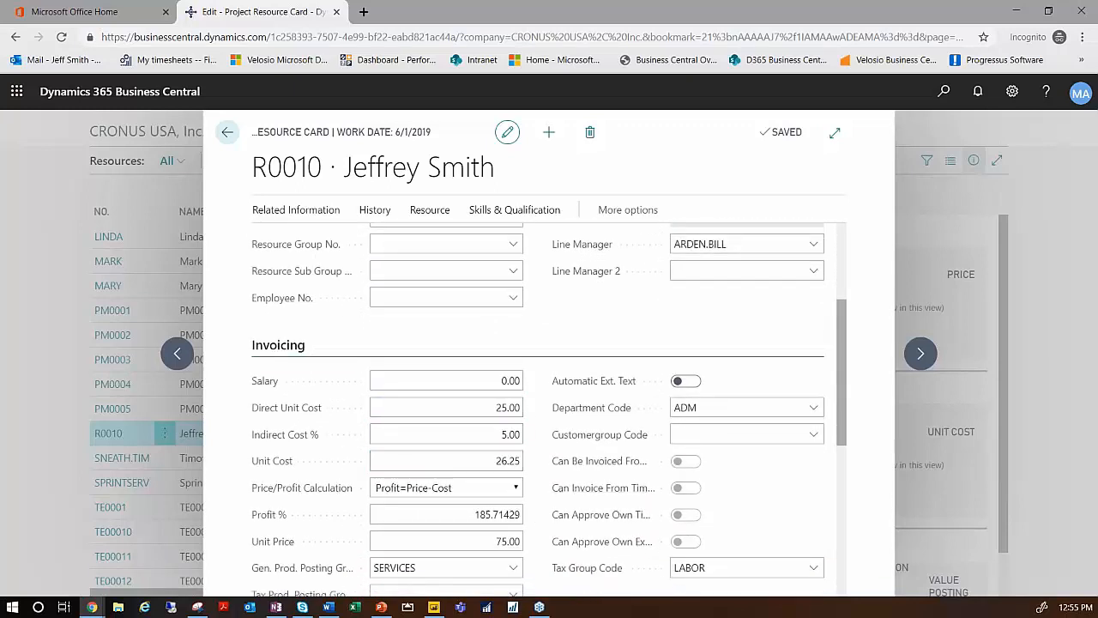
scroll(541, 464, down, 1)
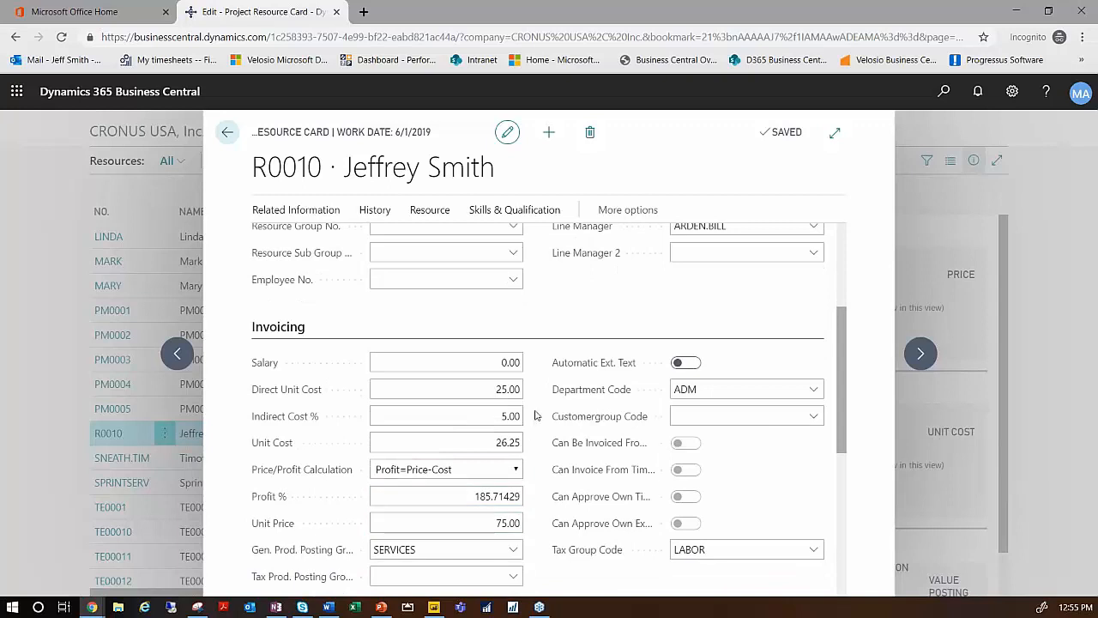
- Review the direct unit cost, indirect cost percentage, unit cost and unit price on resource R0010's card, and close the card
click(478, 393)
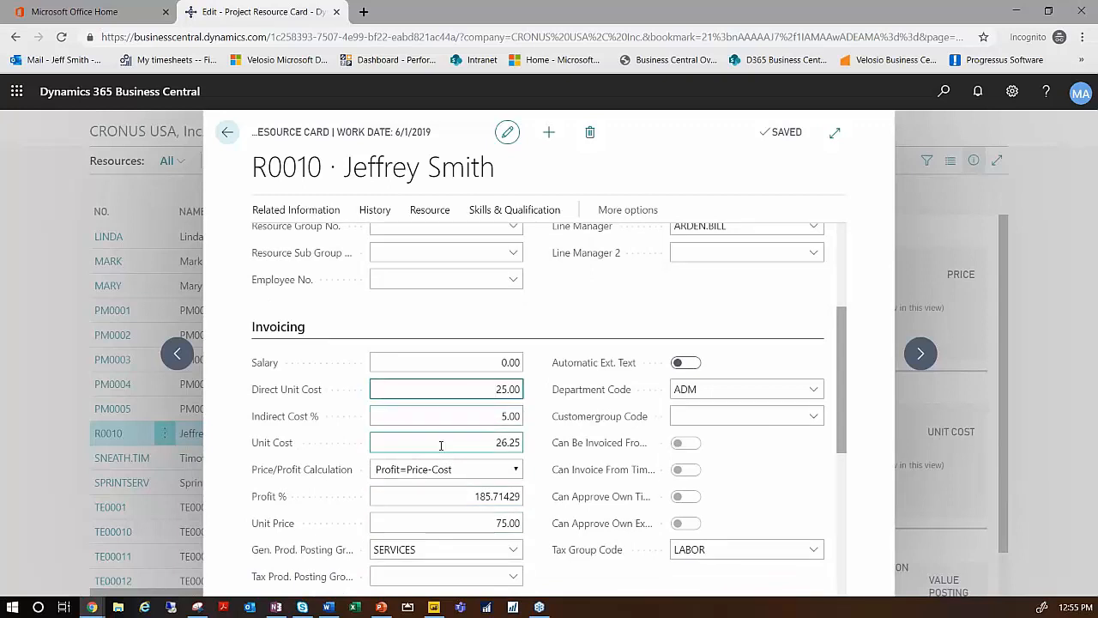
click(485, 417)
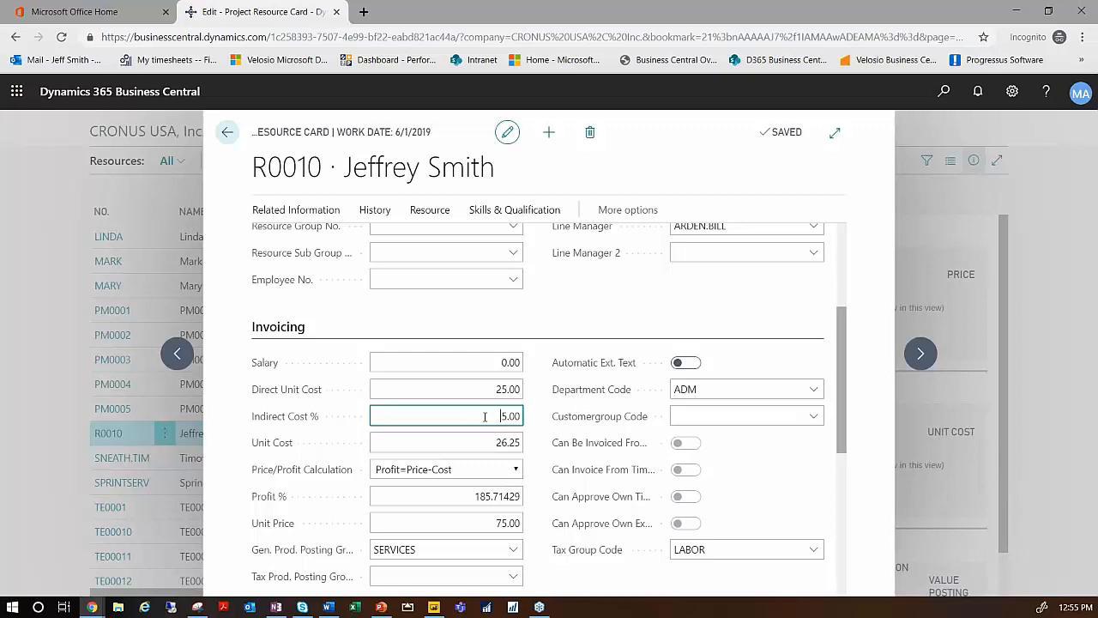
click(484, 443)
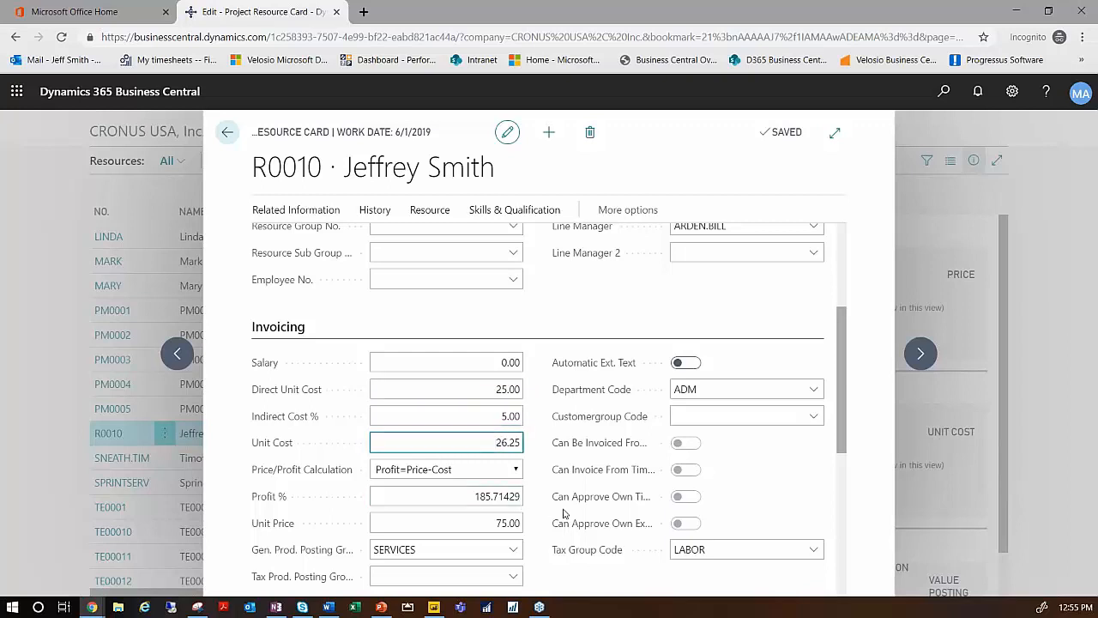
click(496, 527)
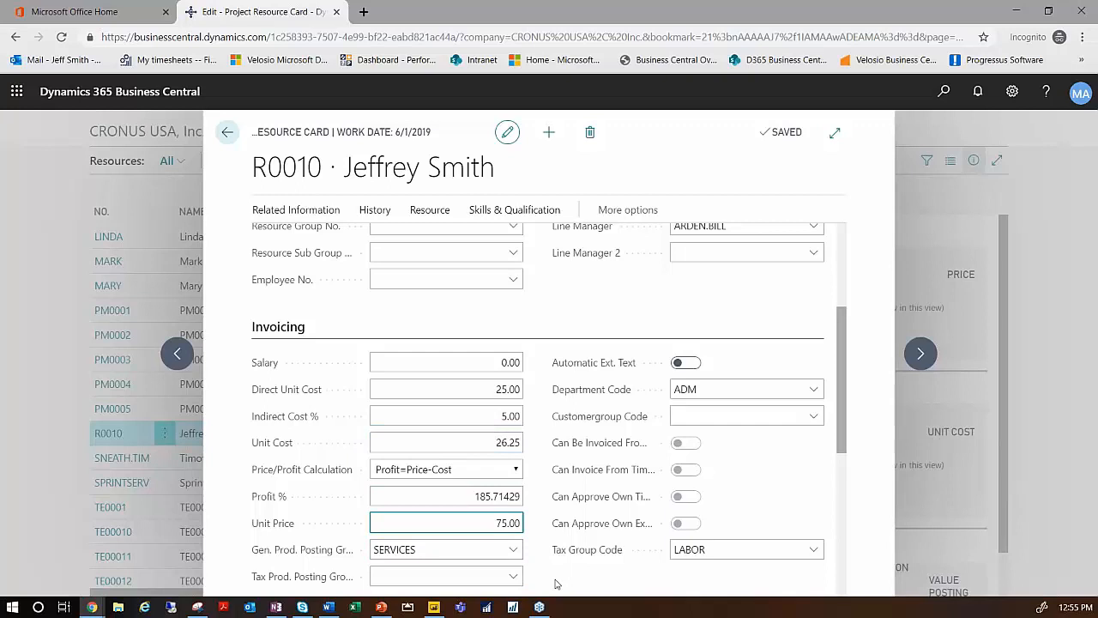
click(227, 131)
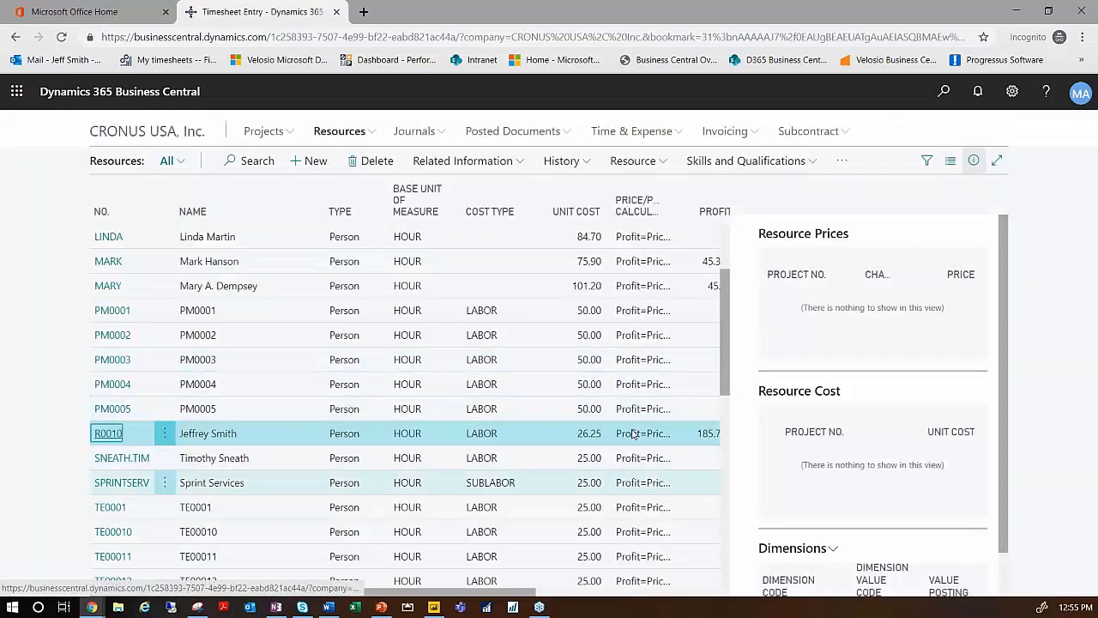
- Hide the FactBox pane of the Resources list and dismiss the trial and expense report notifications on the role center
click(975, 163)
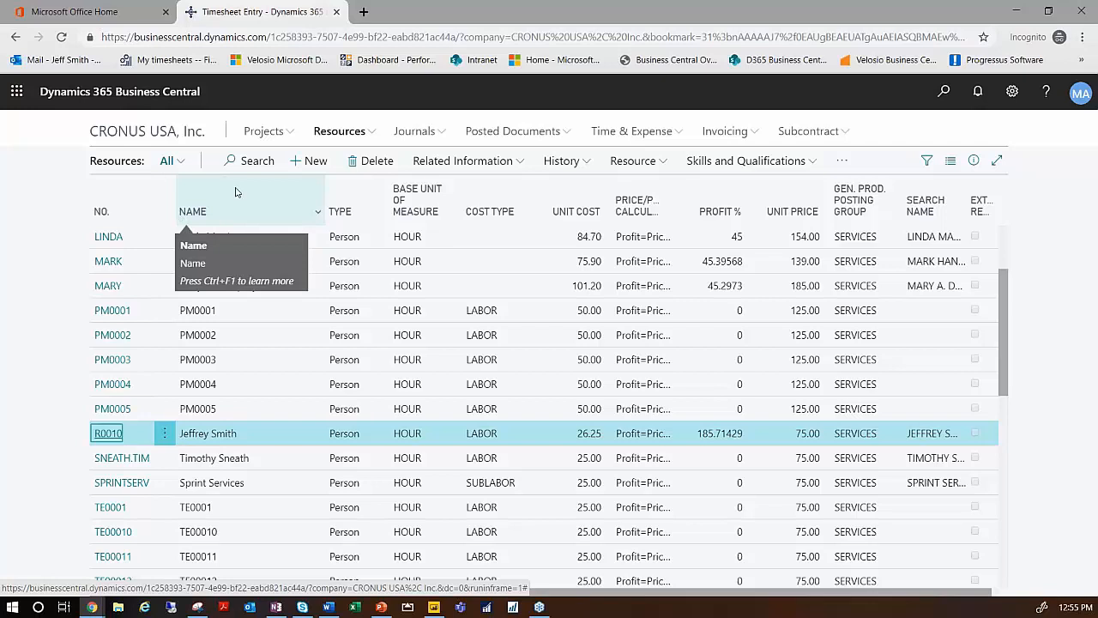
click(153, 138)
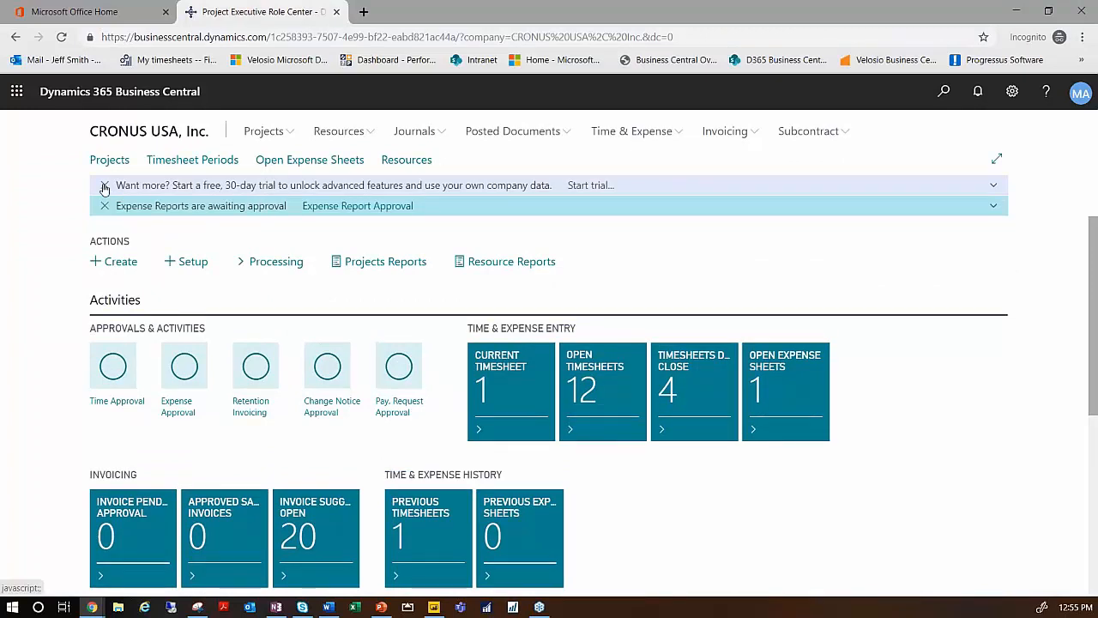
click(104, 185)
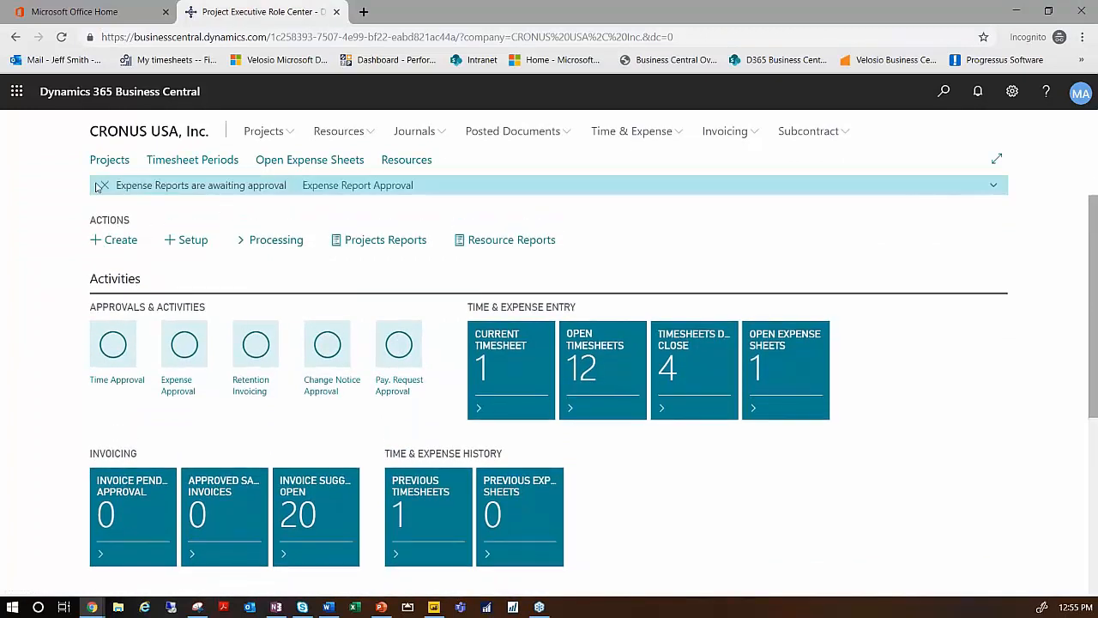
click(102, 185)
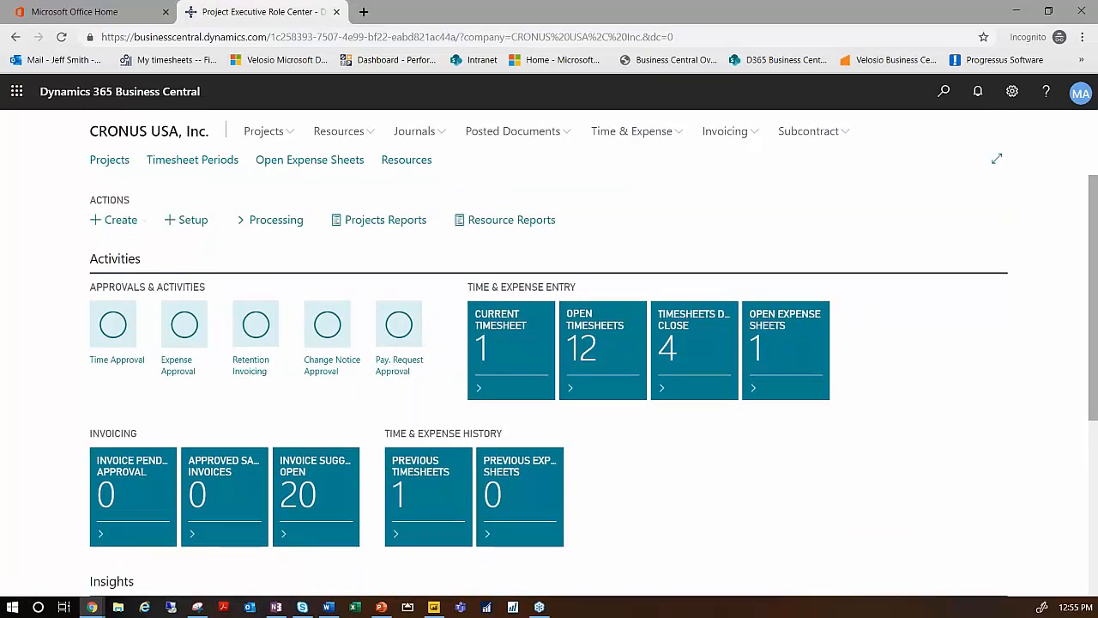
- Open project PROJ032's plan from the Projects list, look across its budget, usage and open timesheet hour columns, and leave the plan
click(109, 161)
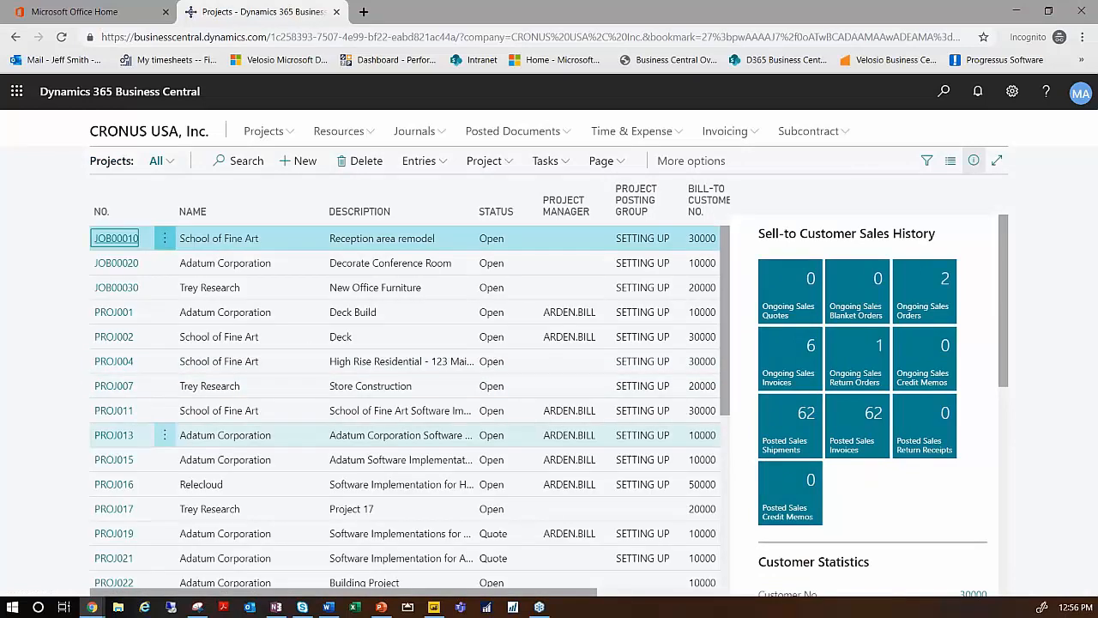
scroll(129, 506, down, 3)
click(124, 468)
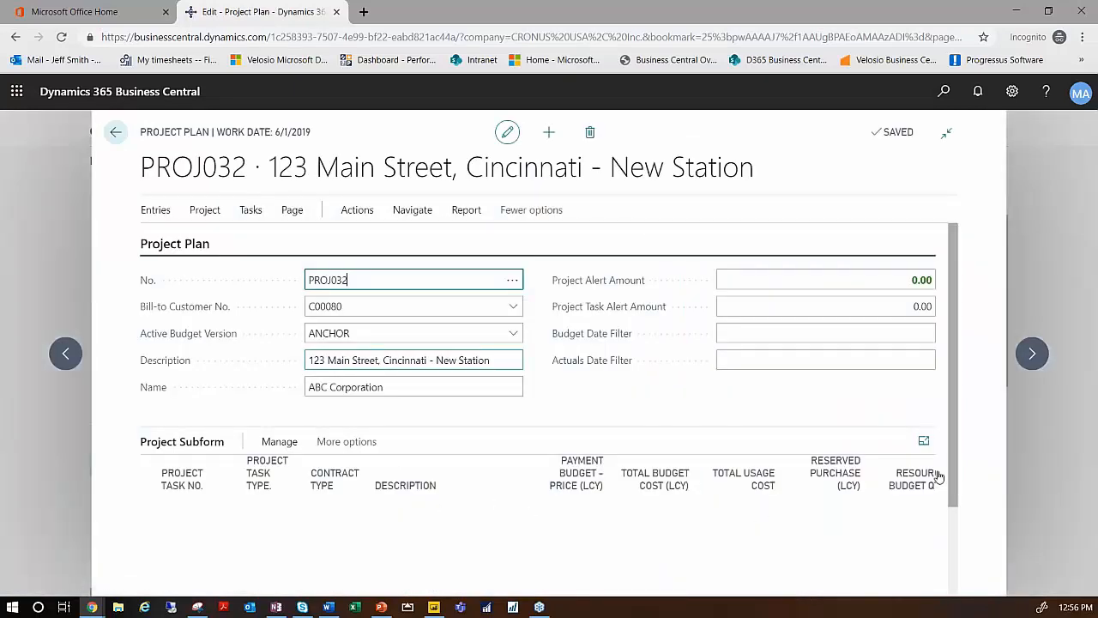
drag(953, 466, 953, 549)
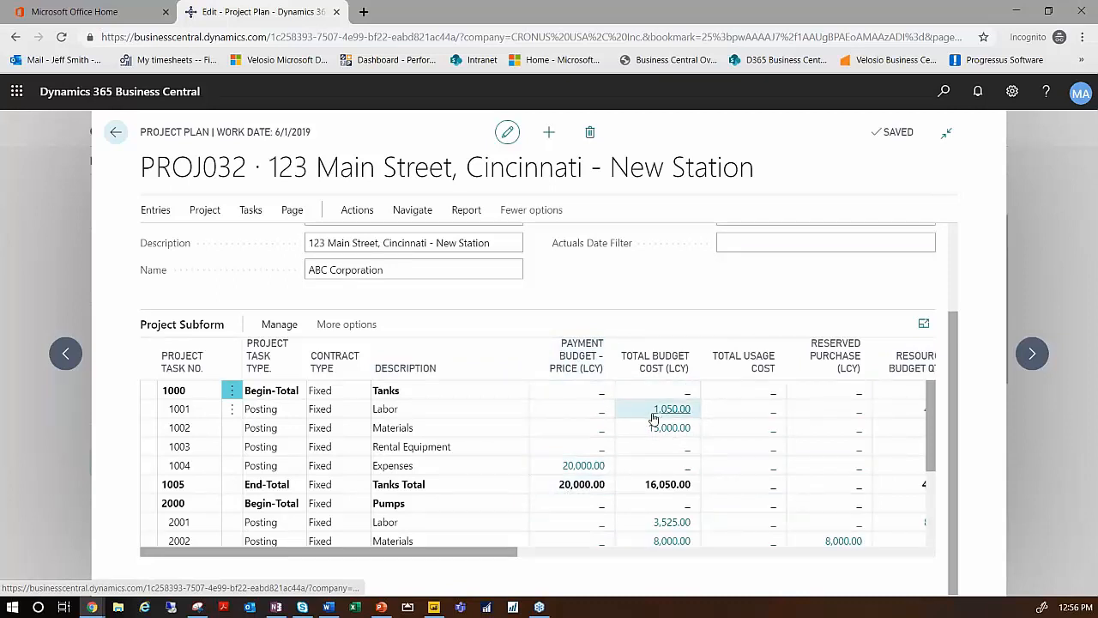
drag(511, 556, 652, 571)
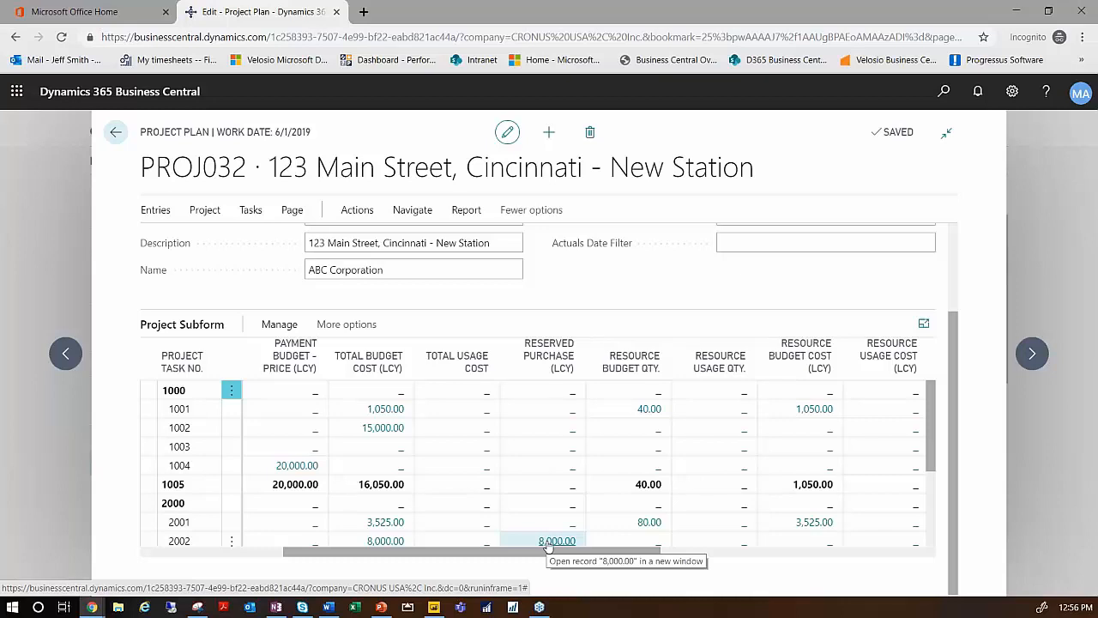
drag(597, 560, 884, 558)
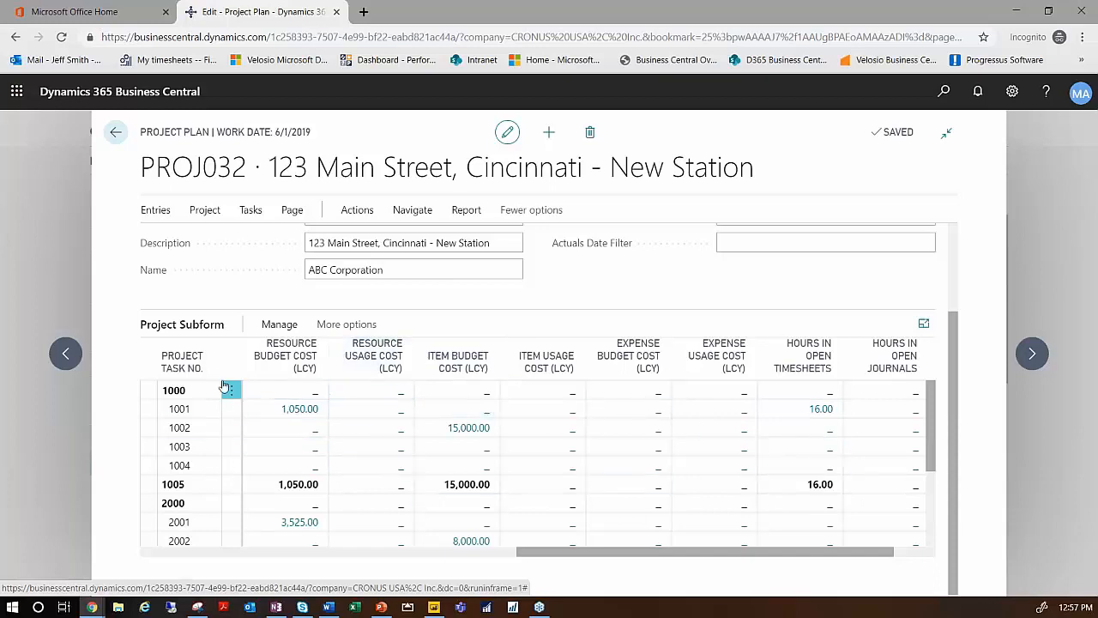
click(116, 133)
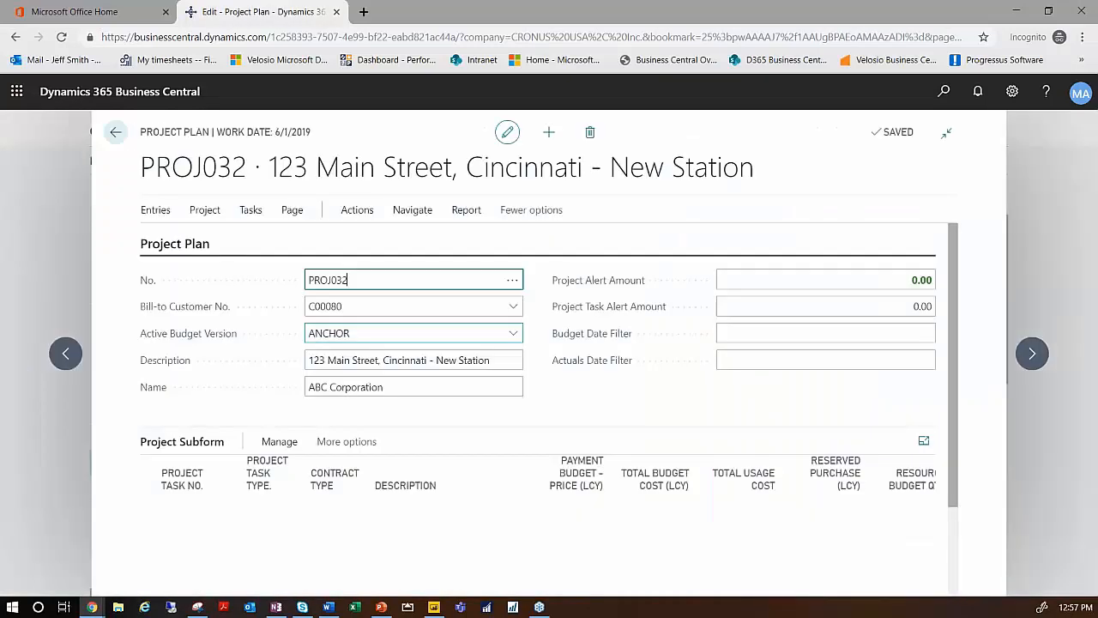
- Look through the Setup and Billing Process actions of the PROJ032 project plan and return to the role center
click(369, 214)
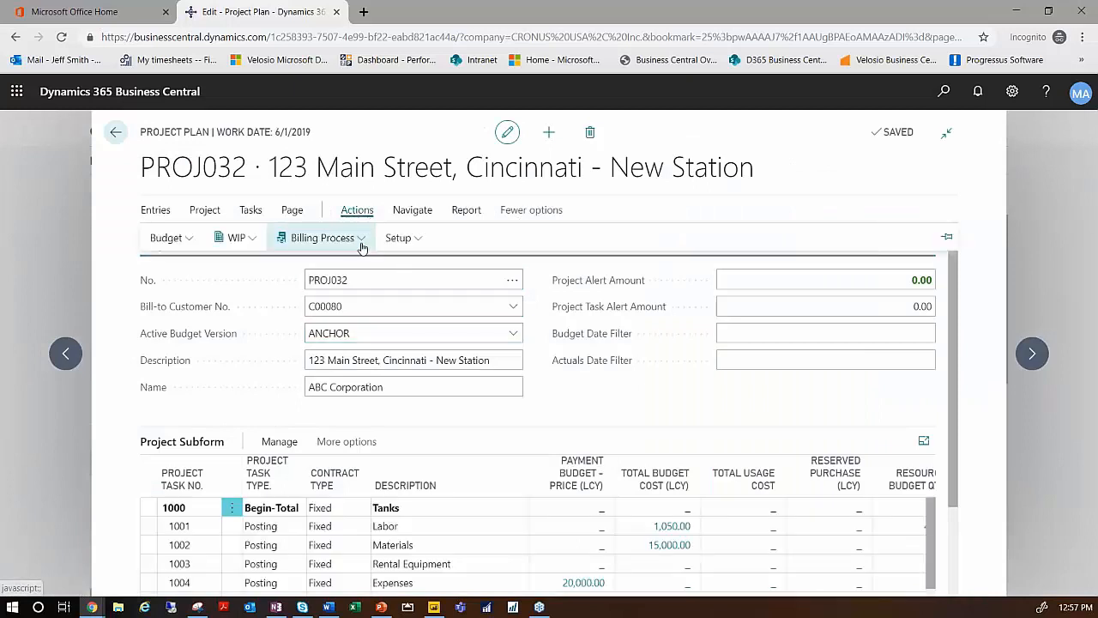
click(419, 239)
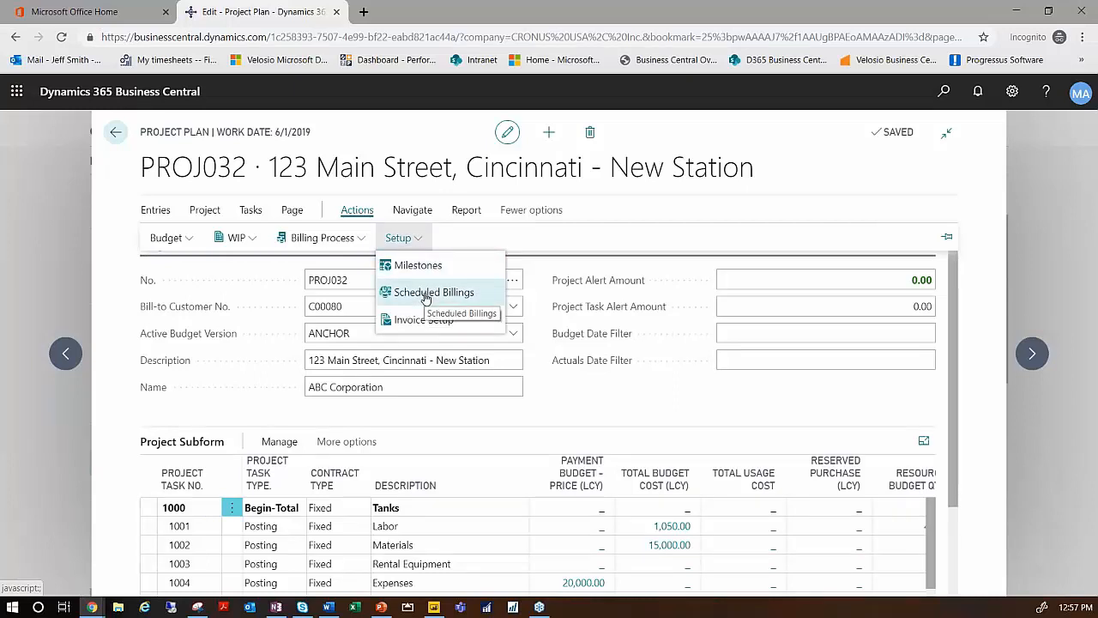
click(318, 238)
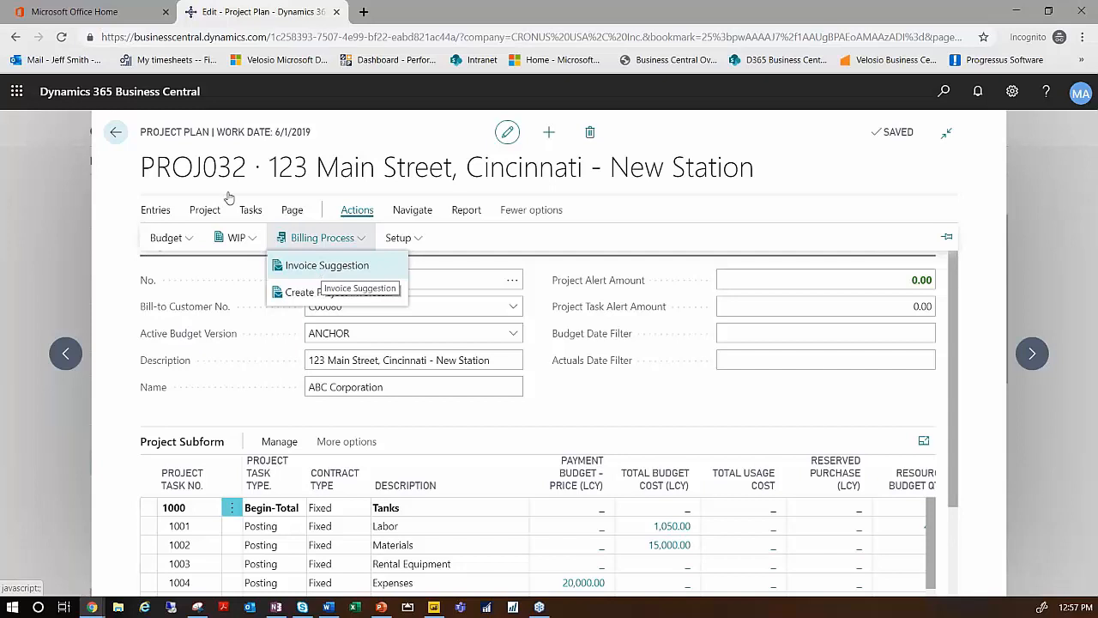
click(115, 133)
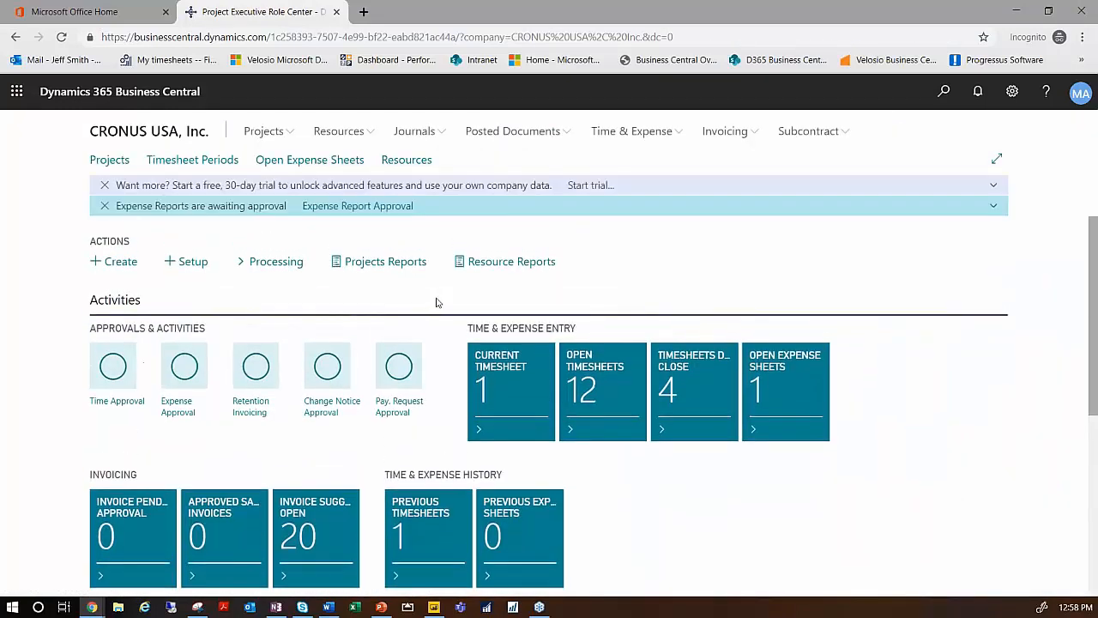
- Look through the detail, summary and budget groups of the Projects Reports and dismiss the trial notification
click(434, 268)
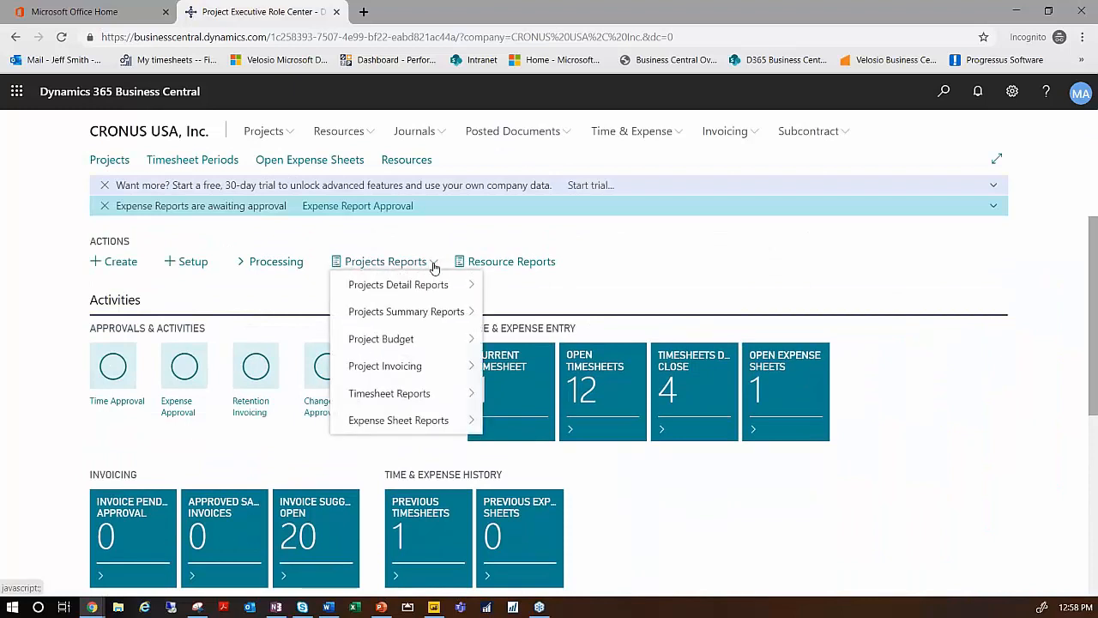
mouse_move(442, 289)
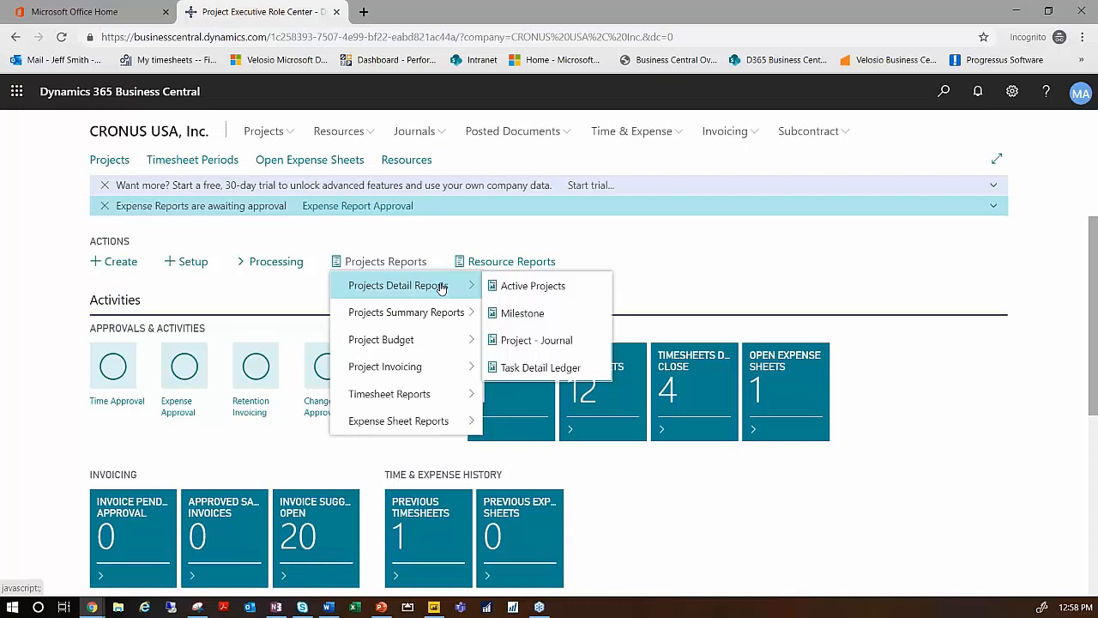
mouse_move(419, 315)
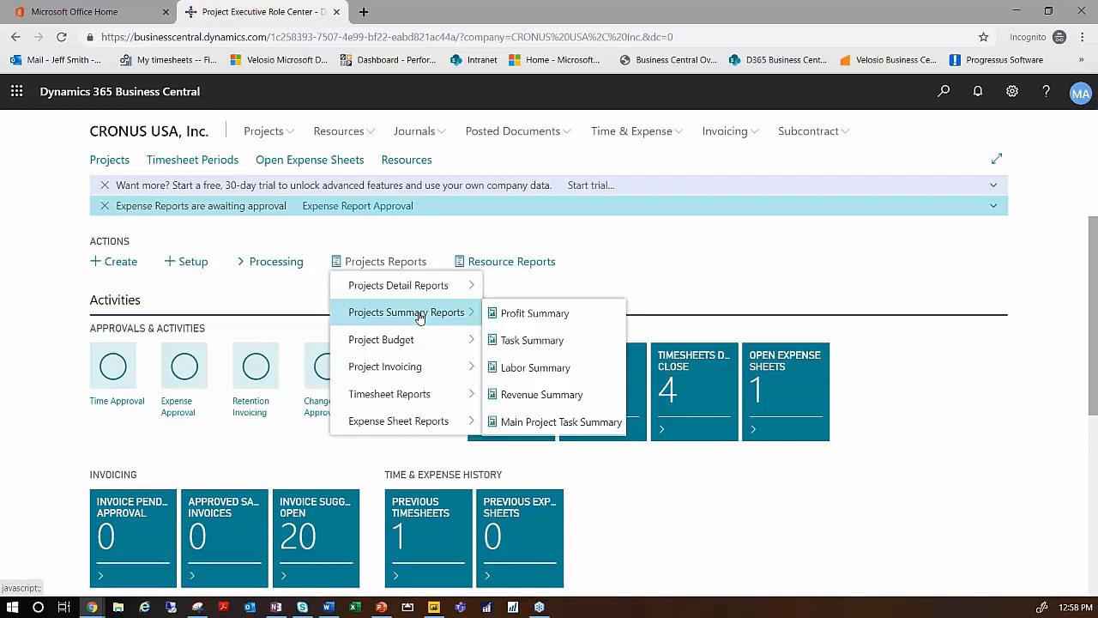
mouse_move(417, 341)
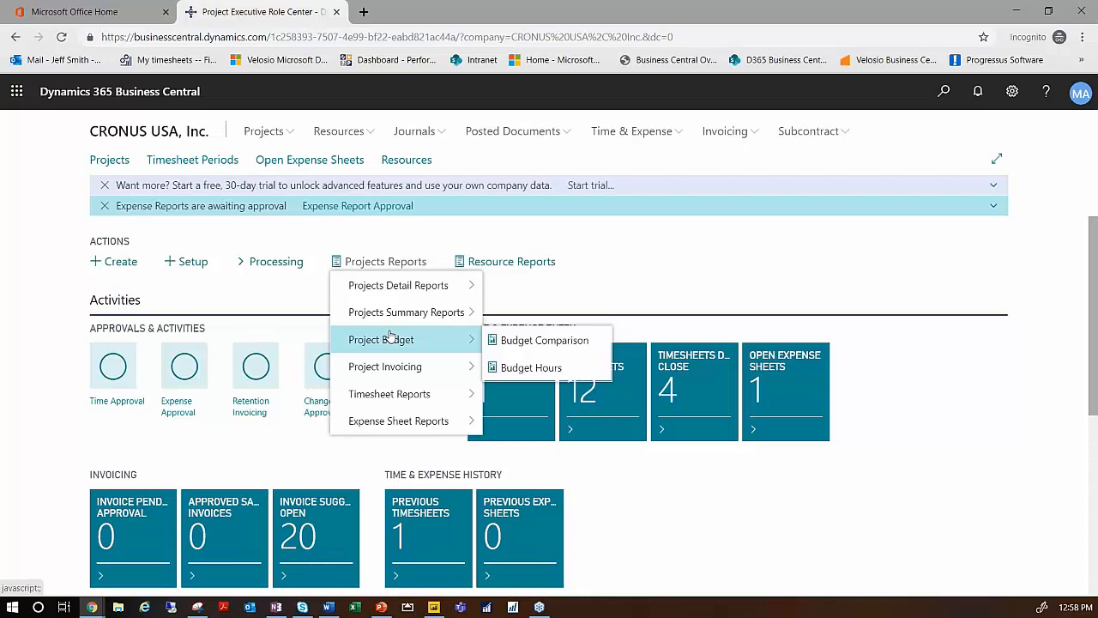
click(105, 190)
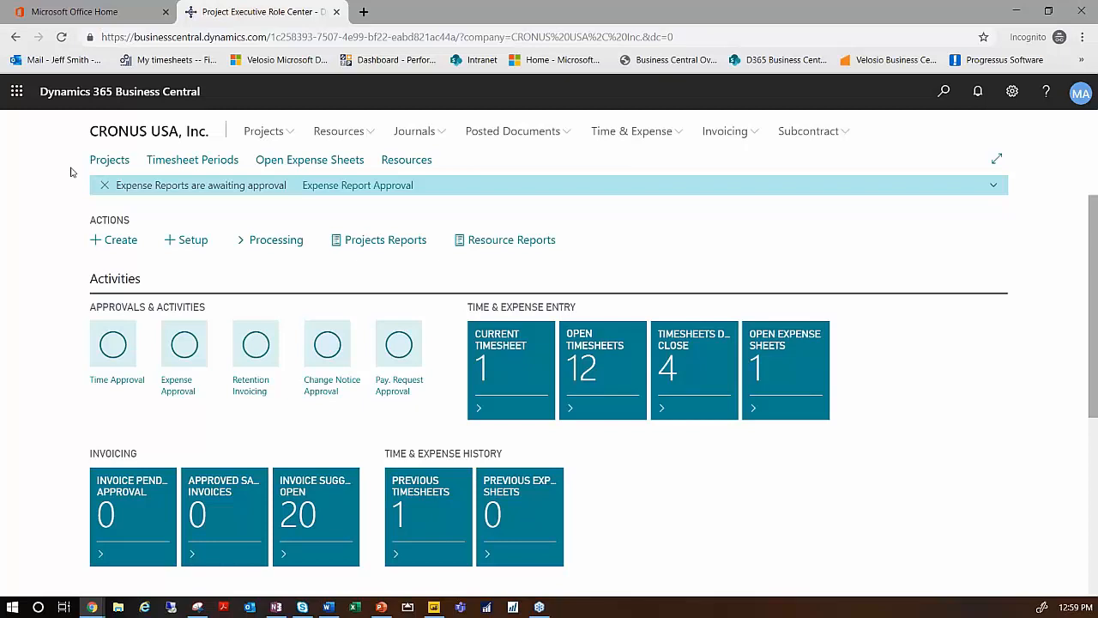
- Switch to the PowerPoint presentation and start the slide show at the closing slide 12
click(381, 607)
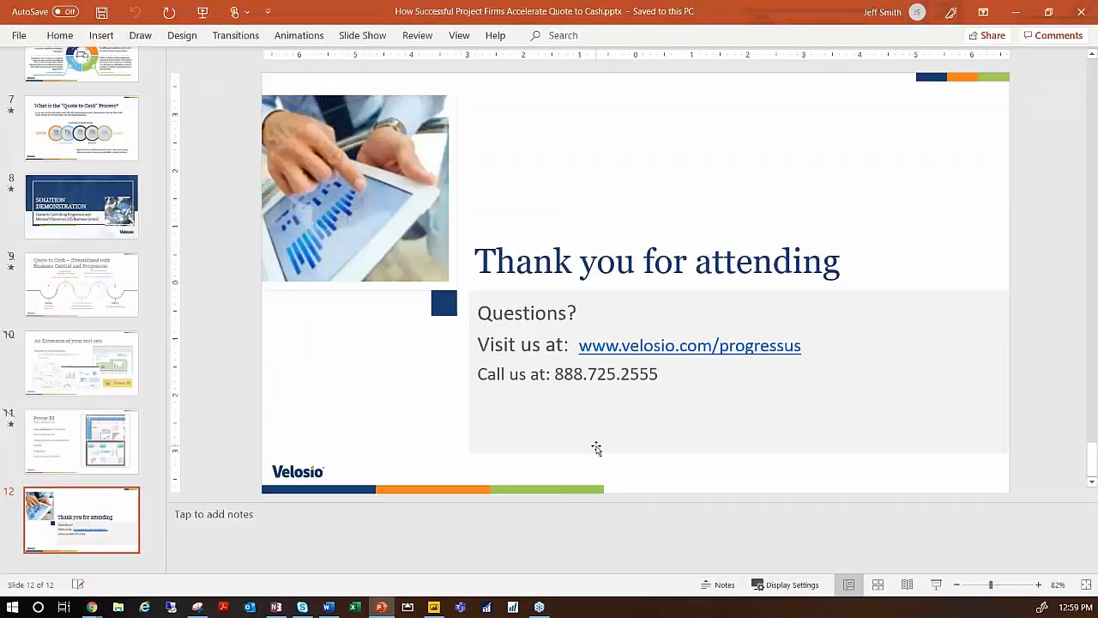
click(937, 586)
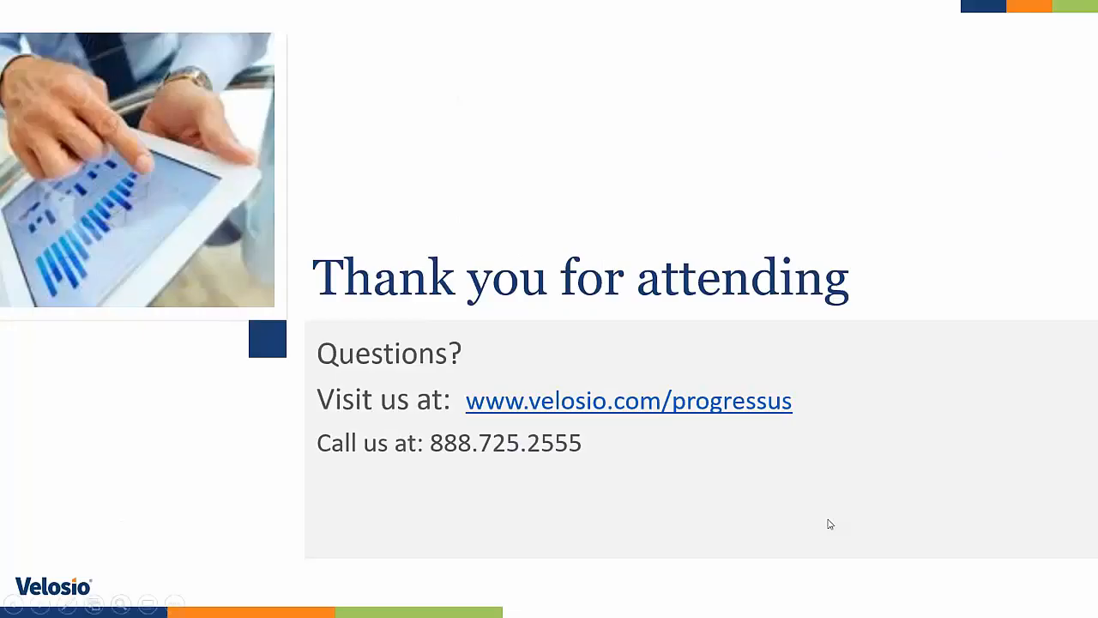